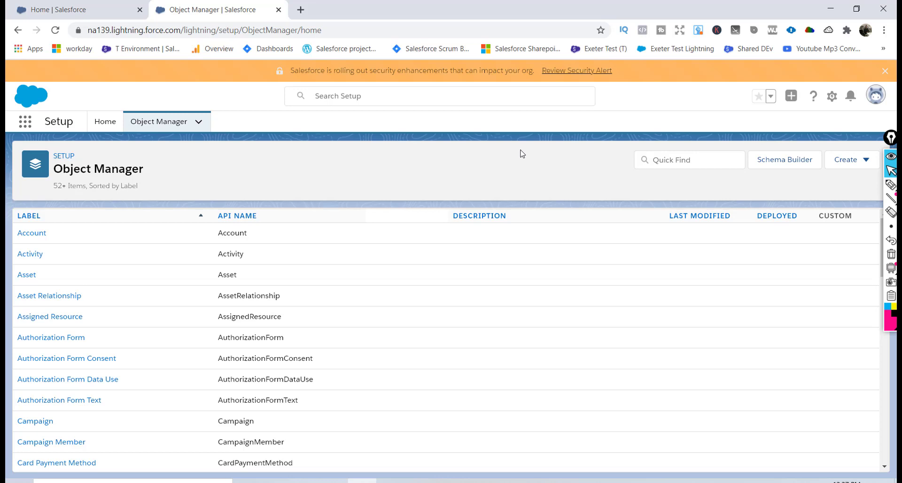
Filter Object Manager for Student and open the Student custom object's details.
click(691, 163)
text(stu)
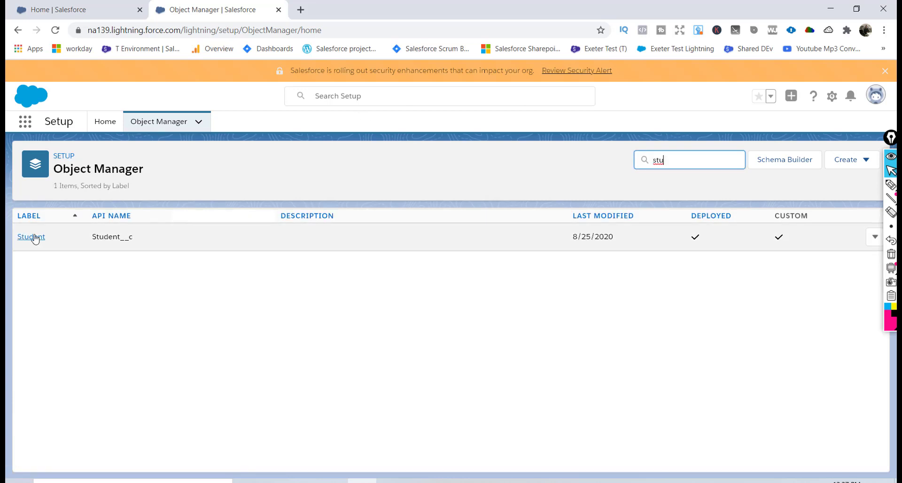
click(34, 239)
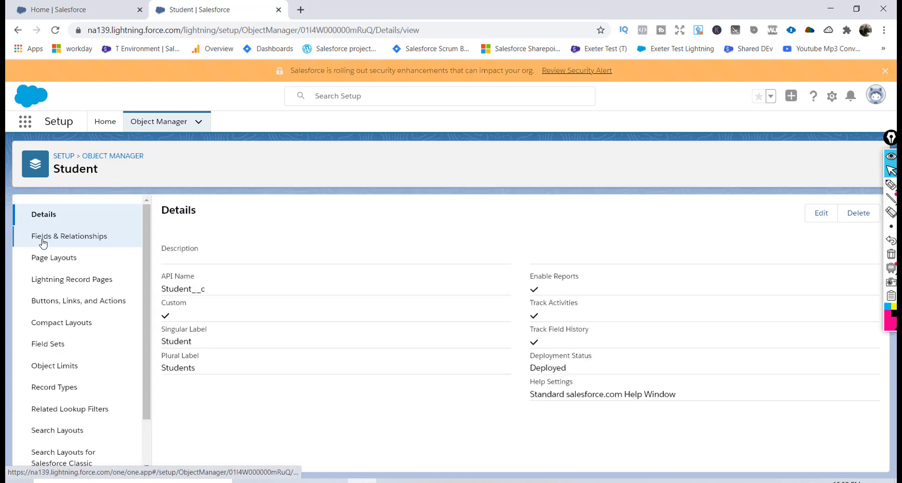
Show Student's Fields & Relationships after reviewing the planned fields on the PowerPoint slide.
click(45, 242)
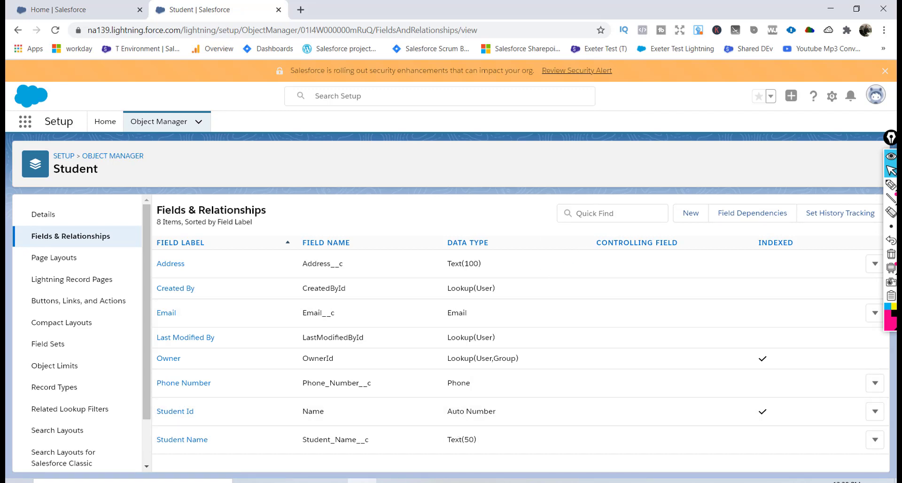
click(419, 479)
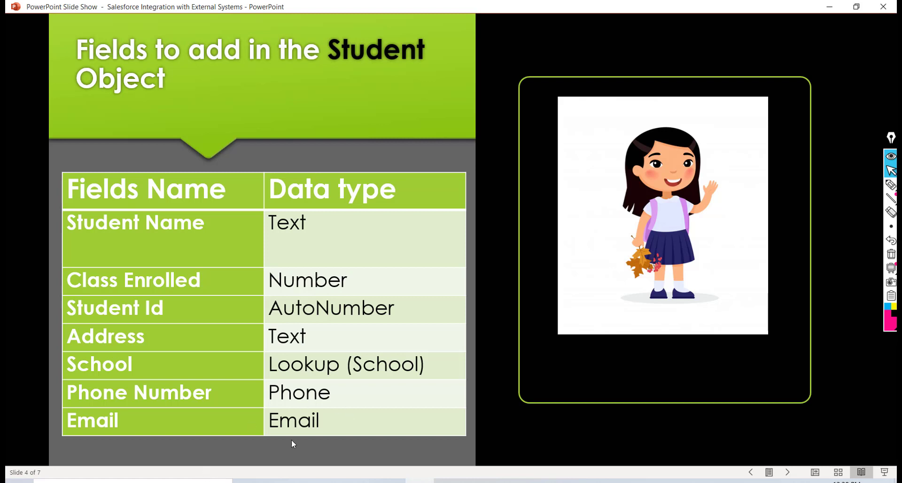
key(alt+Tab)
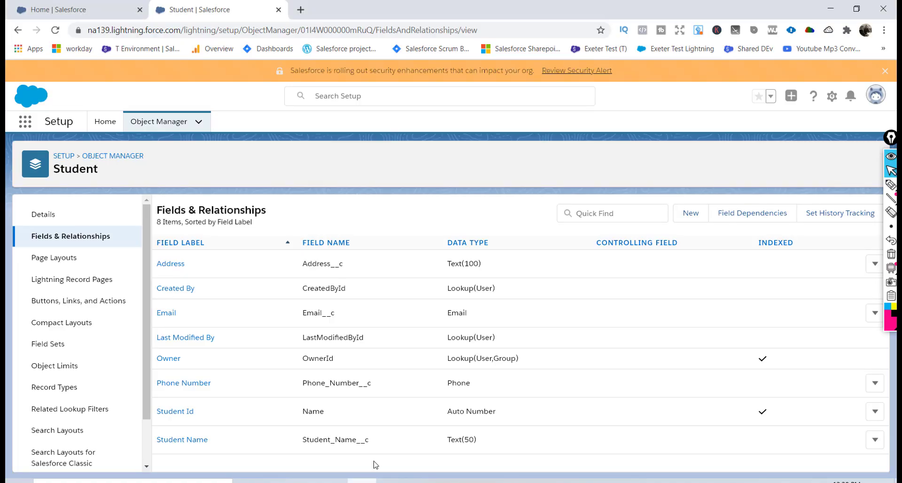
Start a new custom field on Student with Number as the data type.
click(688, 222)
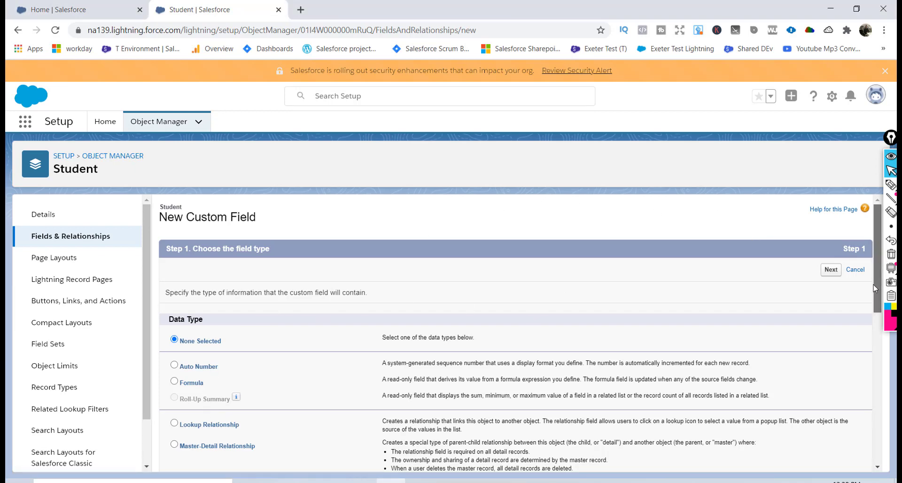
drag(877, 287, 870, 351)
scroll(250, 318, down, 3)
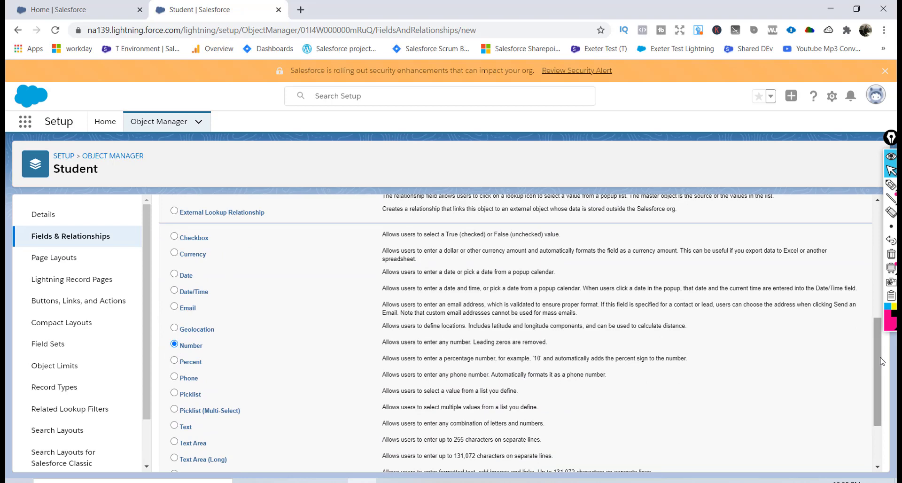
drag(881, 361, 878, 398)
click(831, 459)
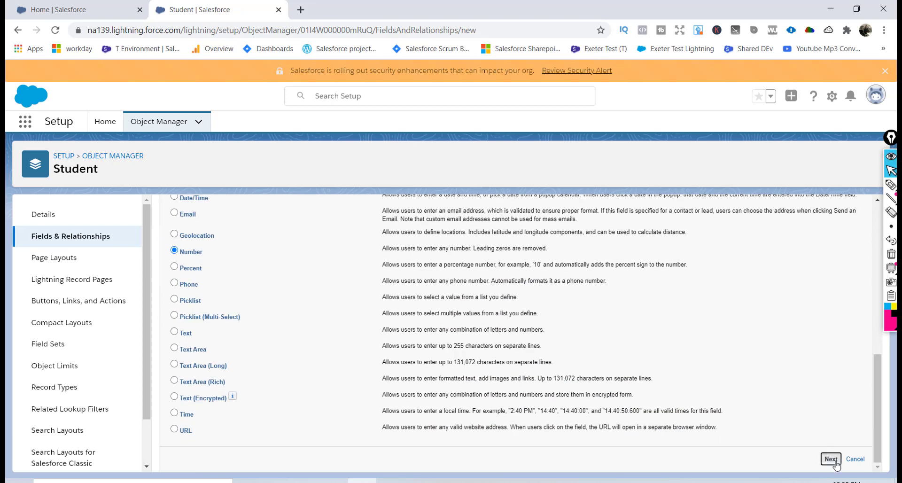
Label it Class Enrolled with length 2, visible to all profiles, then Save & New.
click(353, 294)
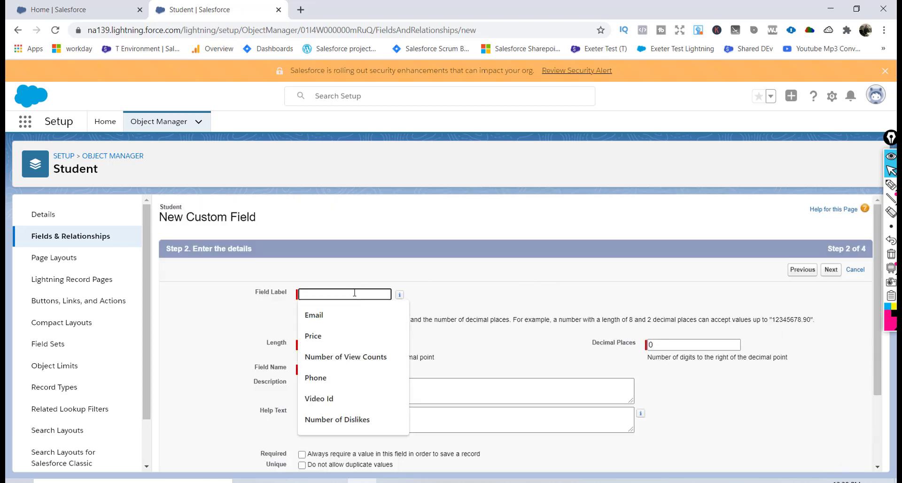
text(Class Enrolled)
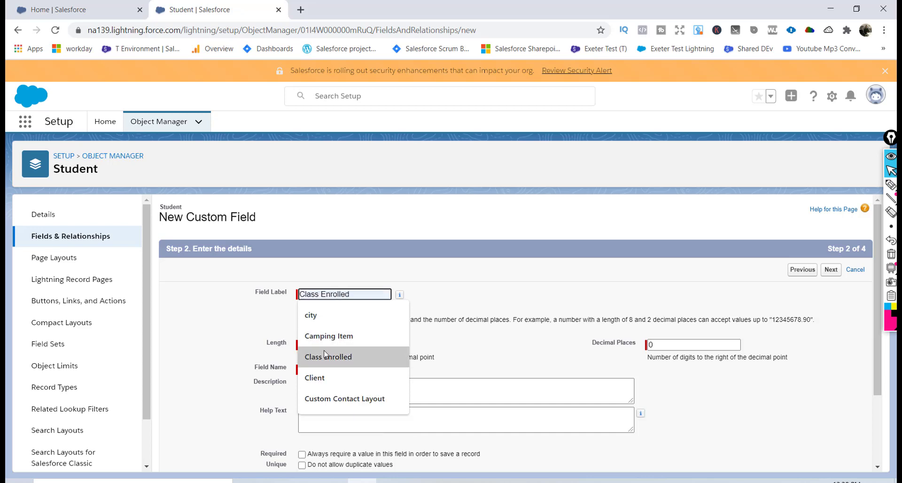
click(323, 352)
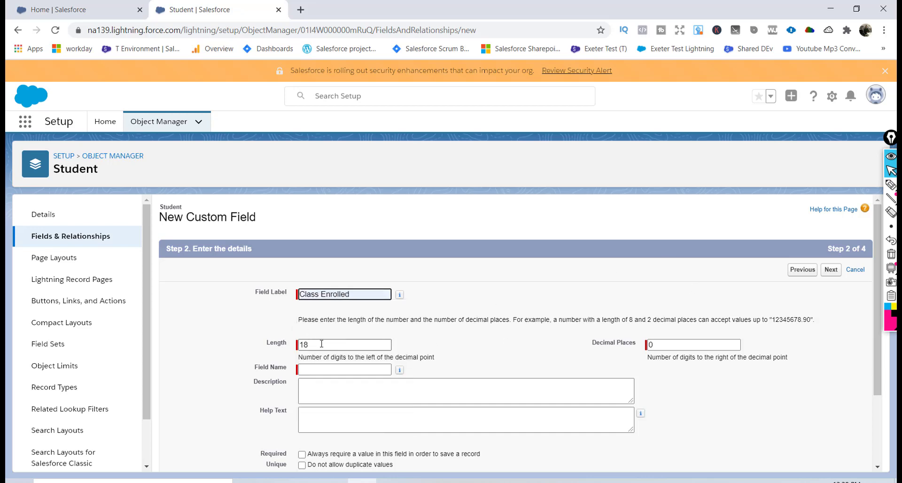
drag(321, 345, 297, 344)
text(2)
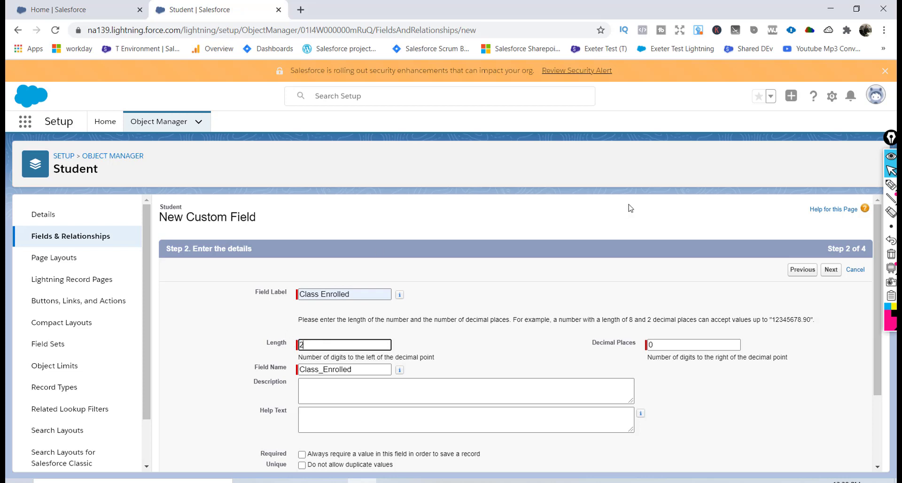
click(830, 272)
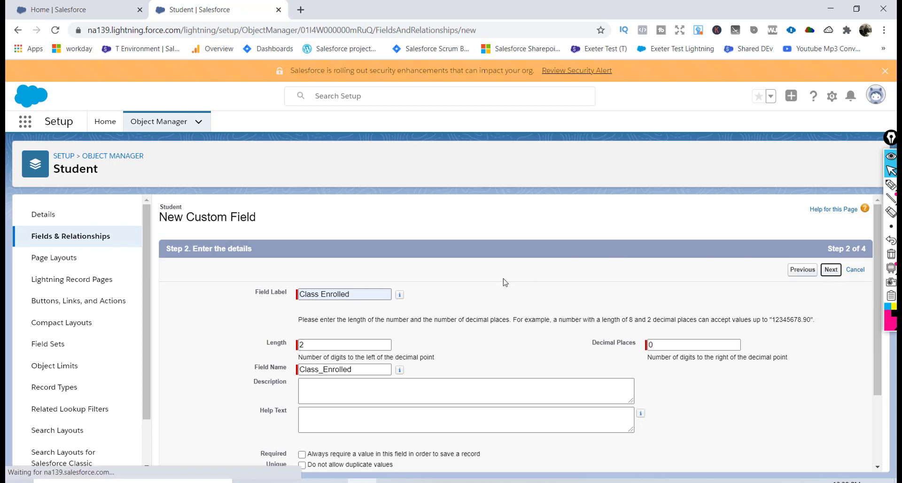
click(618, 366)
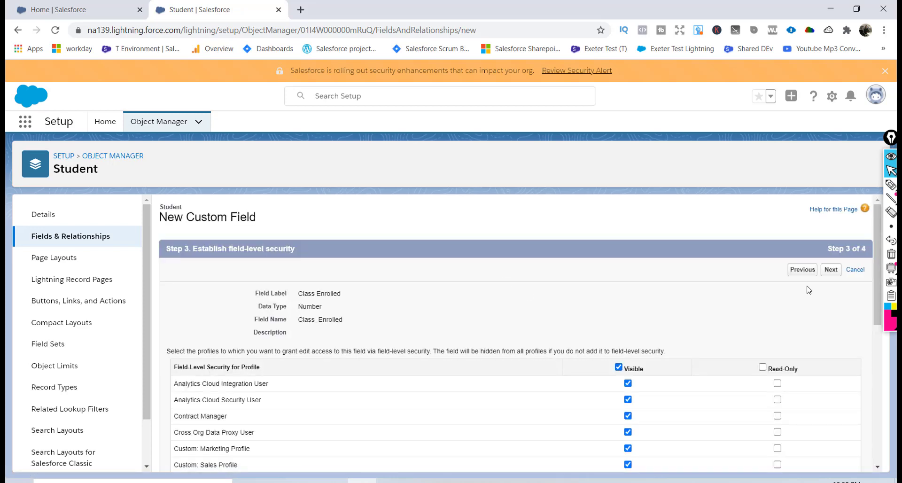
click(831, 269)
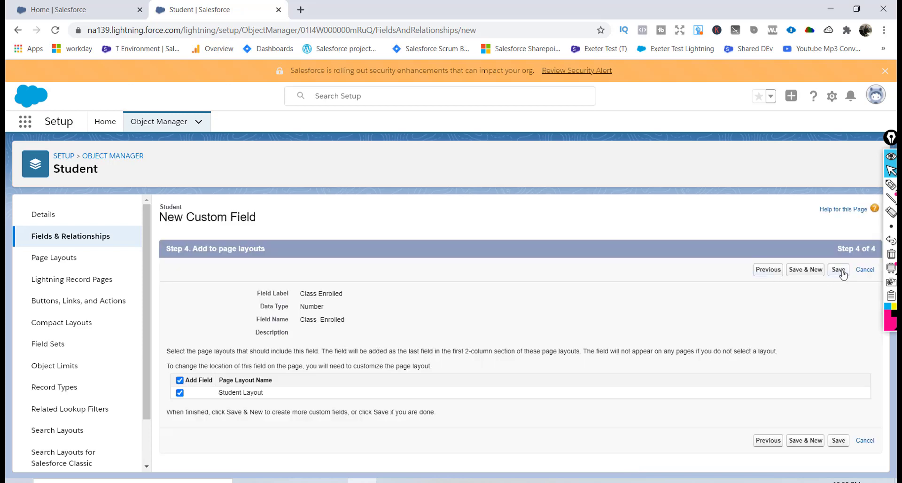
click(811, 271)
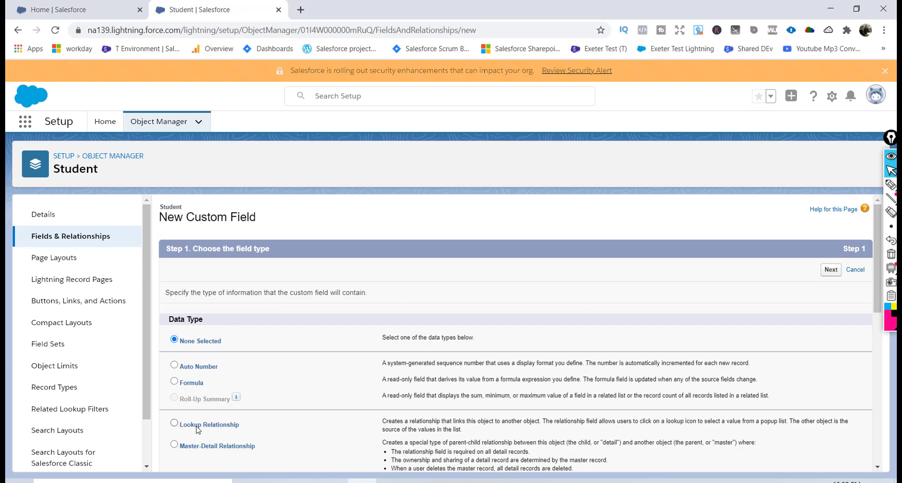
Choose a Lookup Relationship field type related to the School object.
click(174, 423)
click(831, 270)
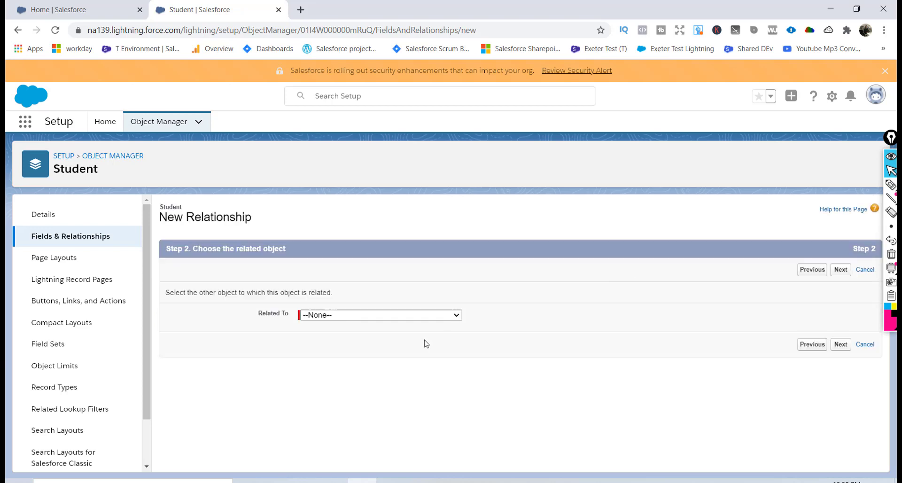
click(393, 316)
key(s)
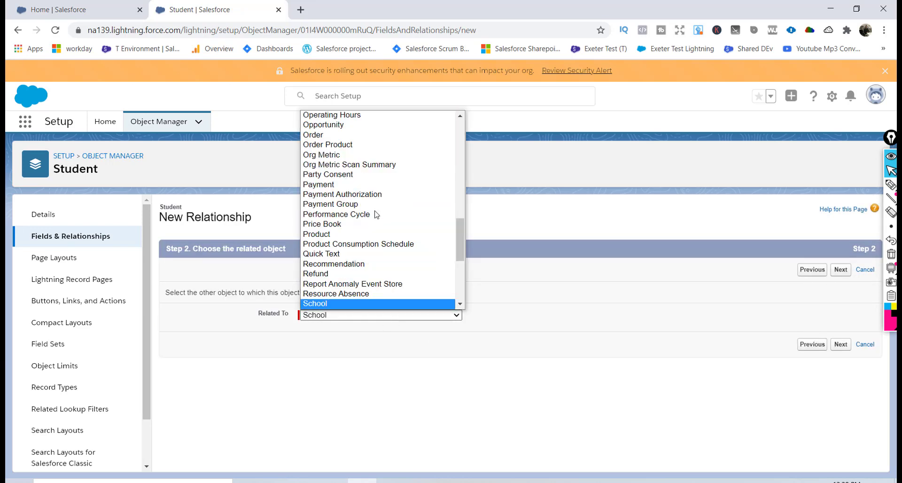
scroll(339, 299, down, 1)
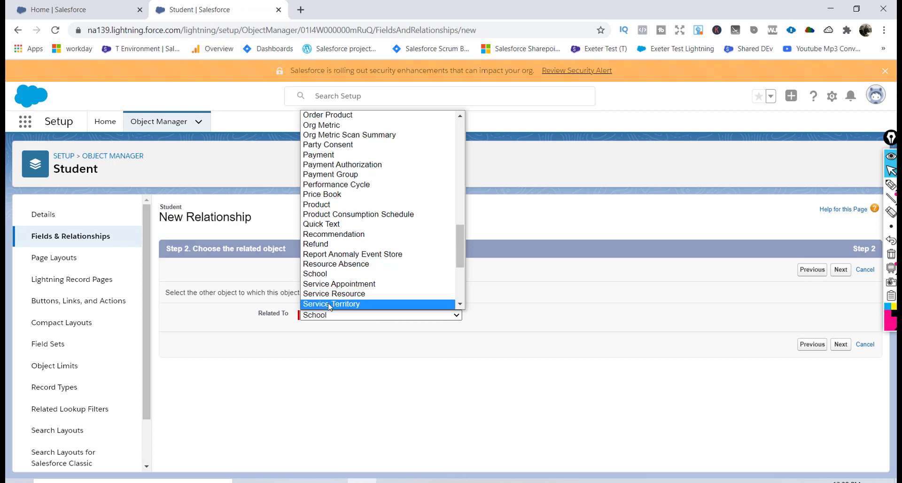
click(331, 274)
click(841, 269)
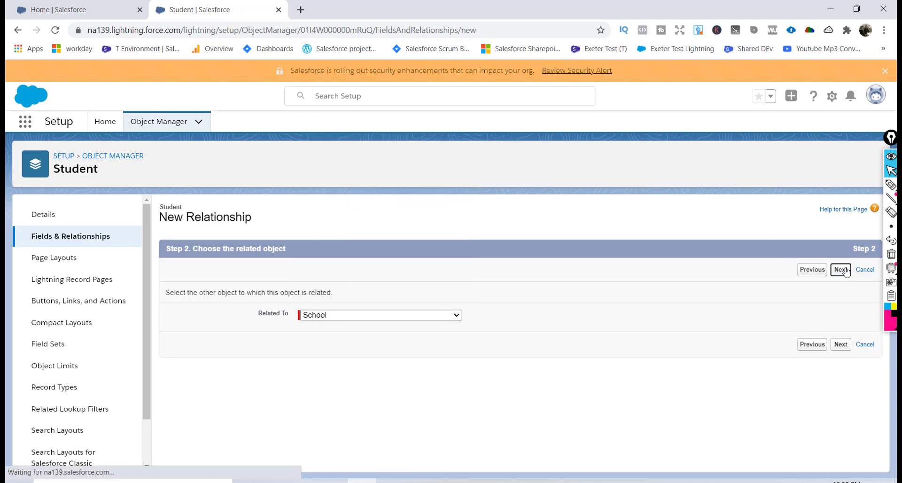
Name the lookup field School and keep the default layout and related list settings.
click(347, 317)
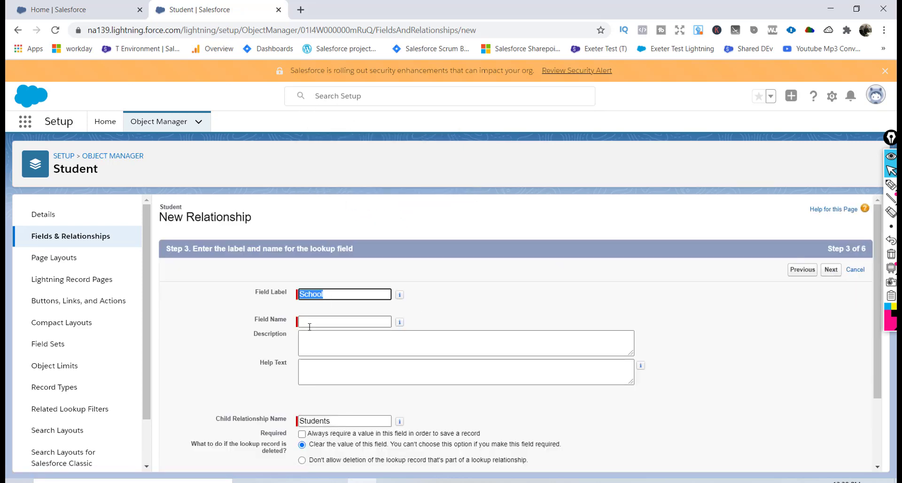
text(School)
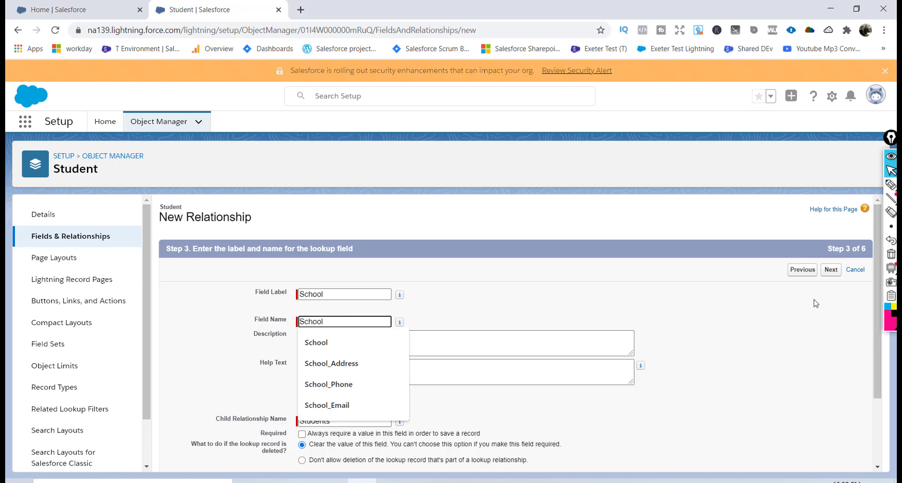
click(835, 275)
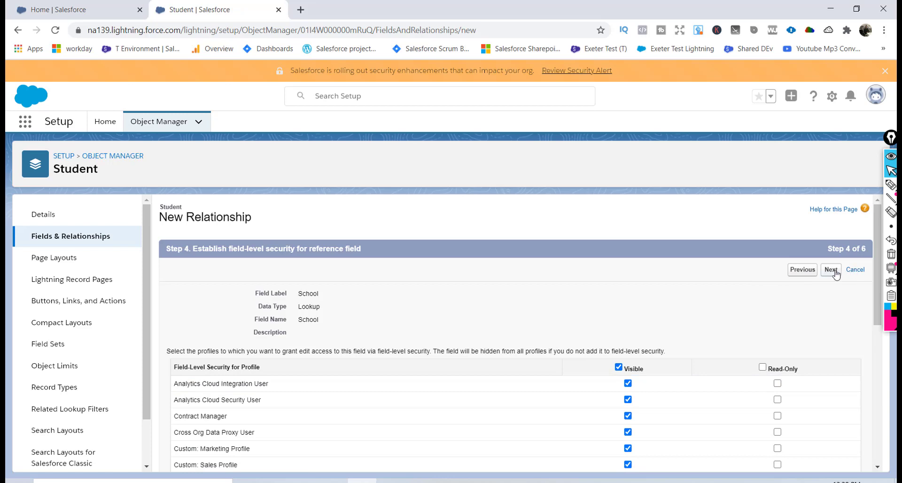
click(831, 270)
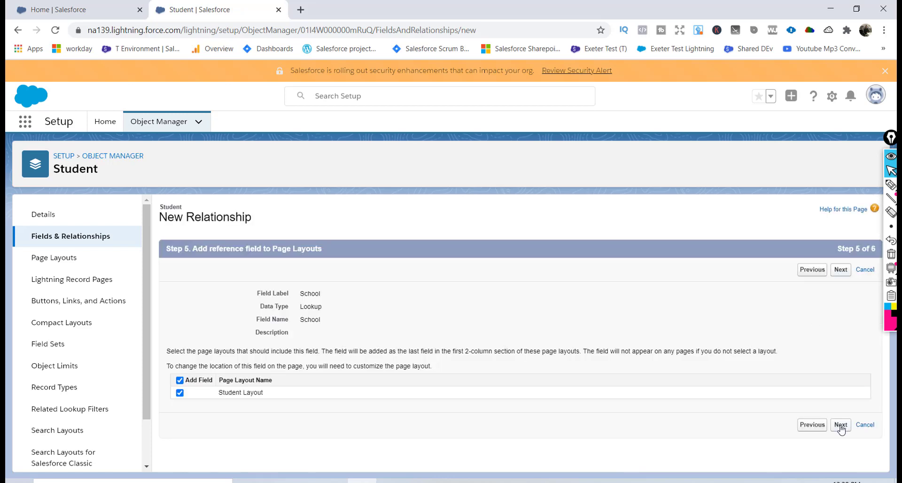
click(840, 424)
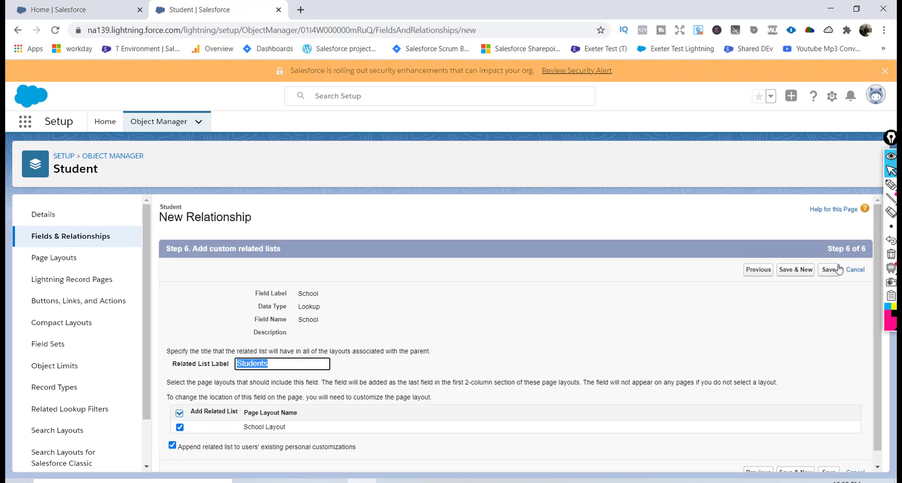
click(828, 270)
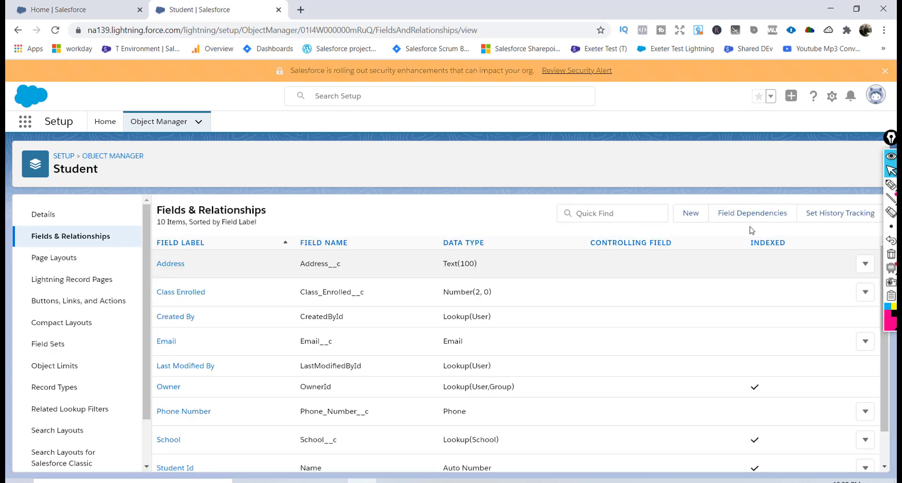
Open and reload Schema Builder to view the Student-to-School lookup relationship line.
click(181, 121)
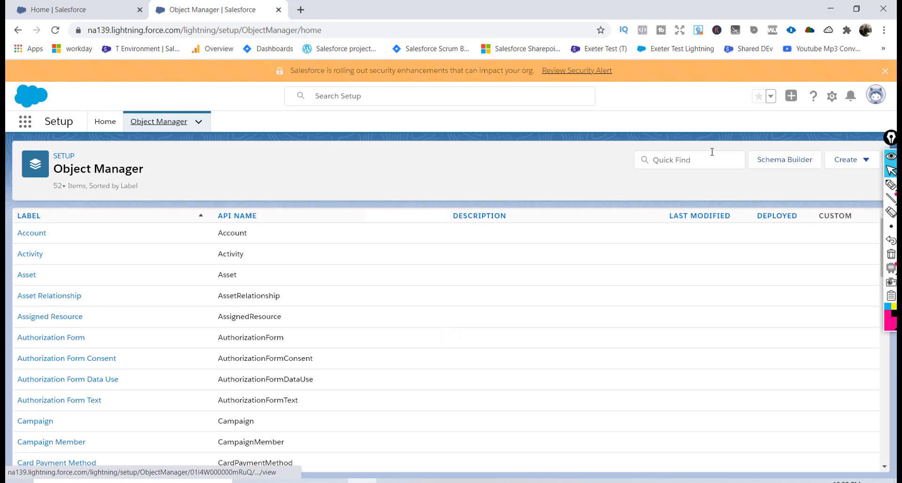
click(769, 164)
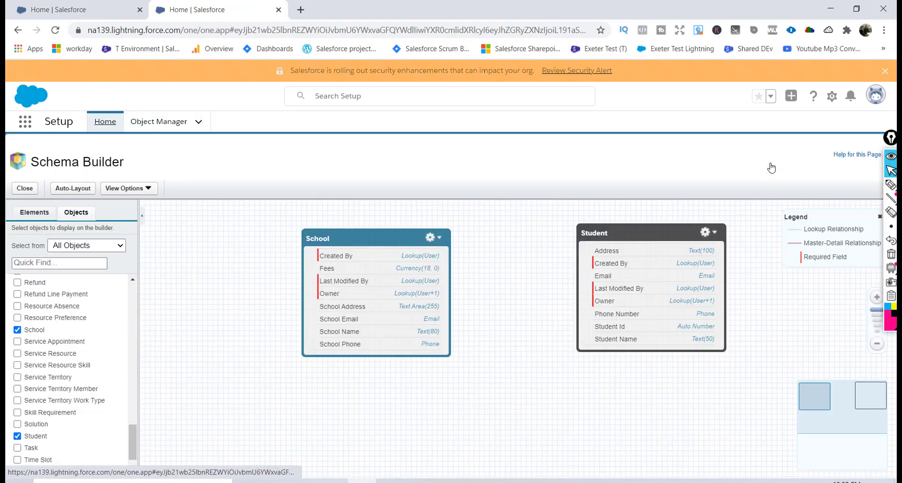
click(461, 29)
key(Return)
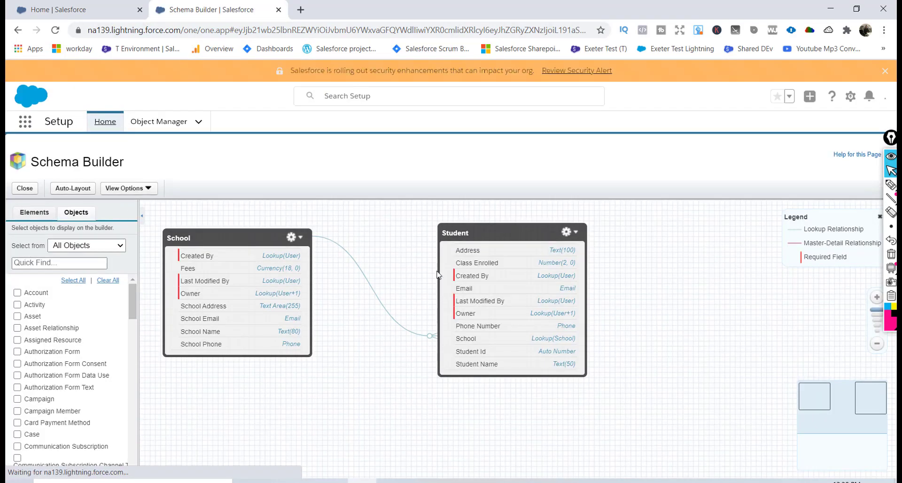
mouse_move(422, 325)
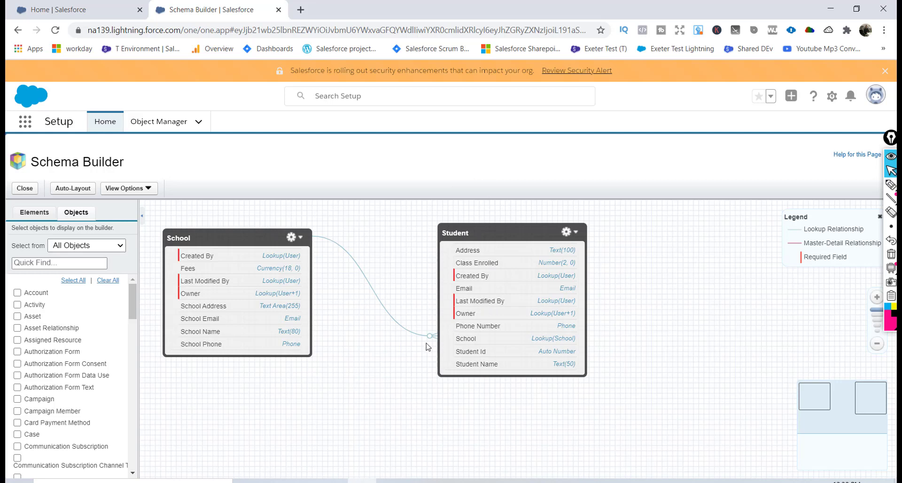
mouse_move(437, 340)
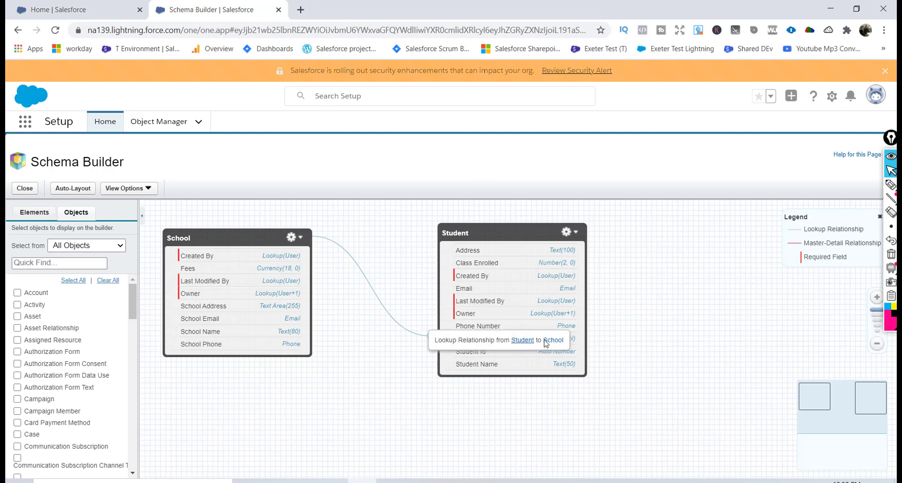
mouse_move(316, 240)
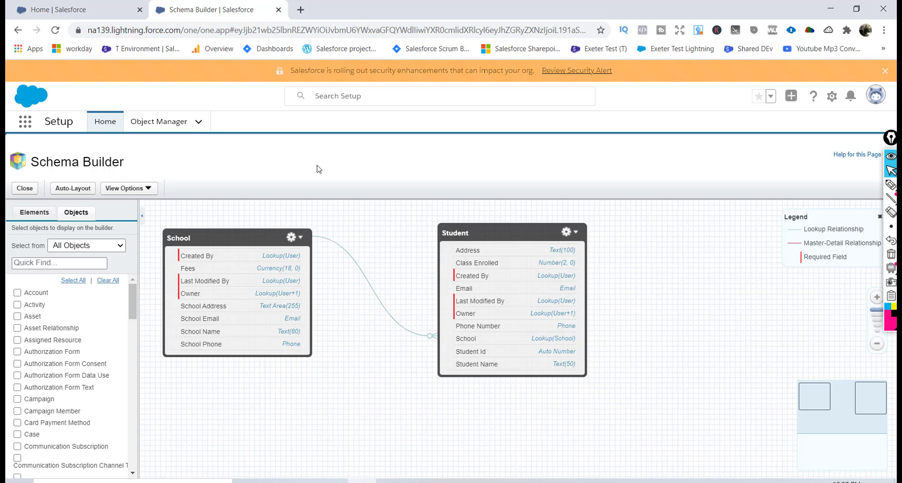
From Setup Home in a new tab, find App Manager via 'app' and start a New Lightning App.
click(157, 123)
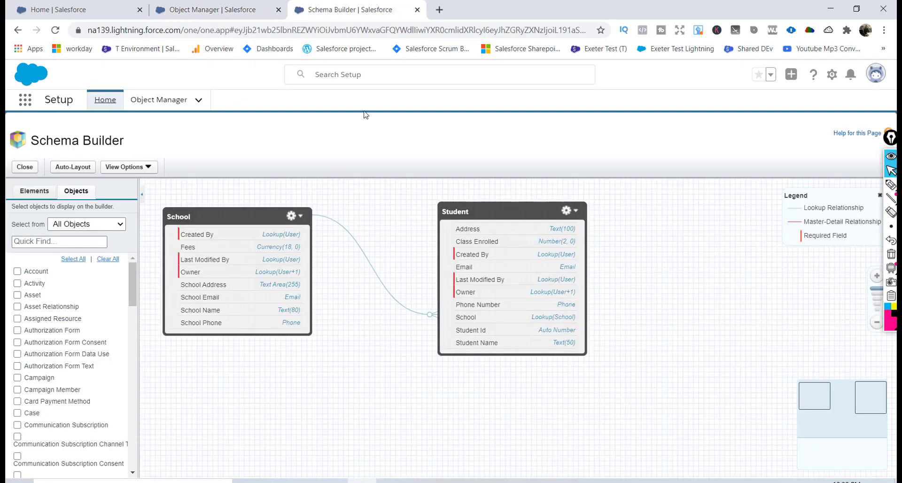
click(831, 74)
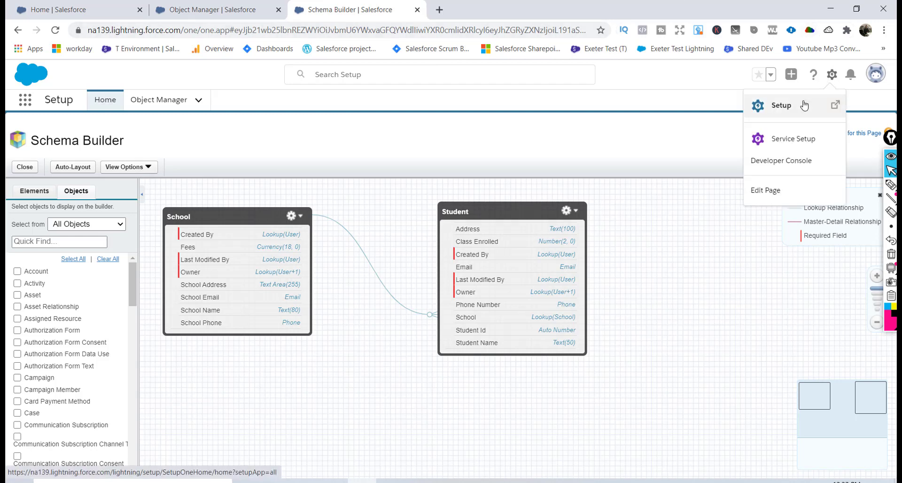
click(804, 106)
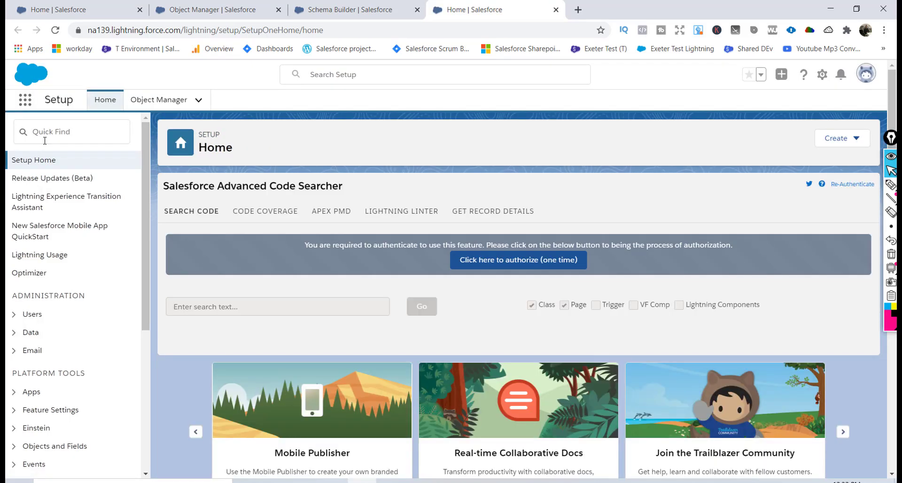
click(46, 129)
text(a)
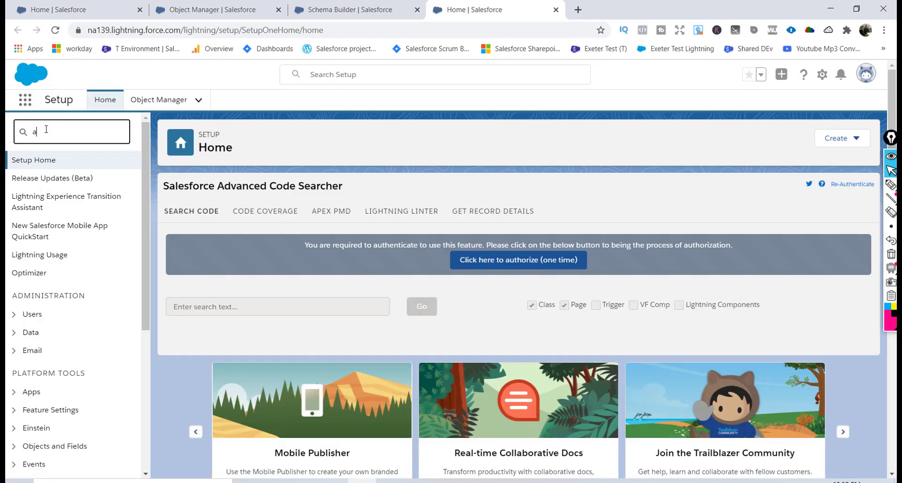
text(pp)
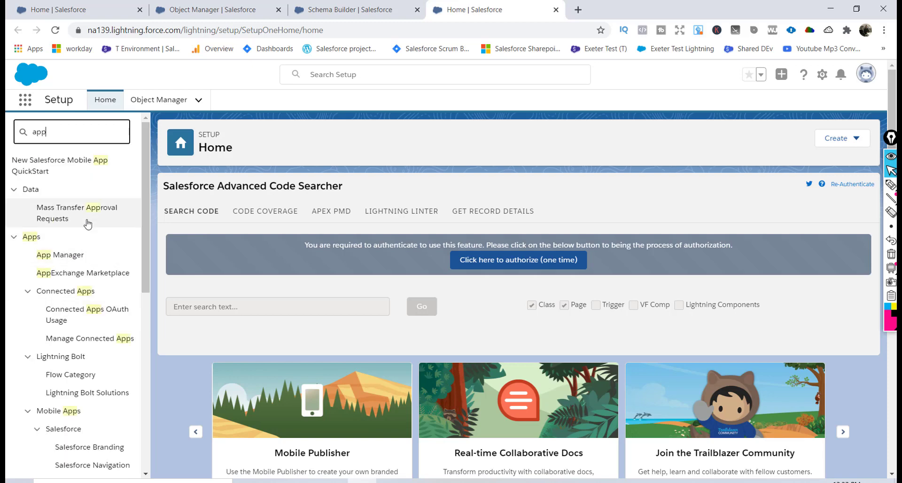
click(60, 255)
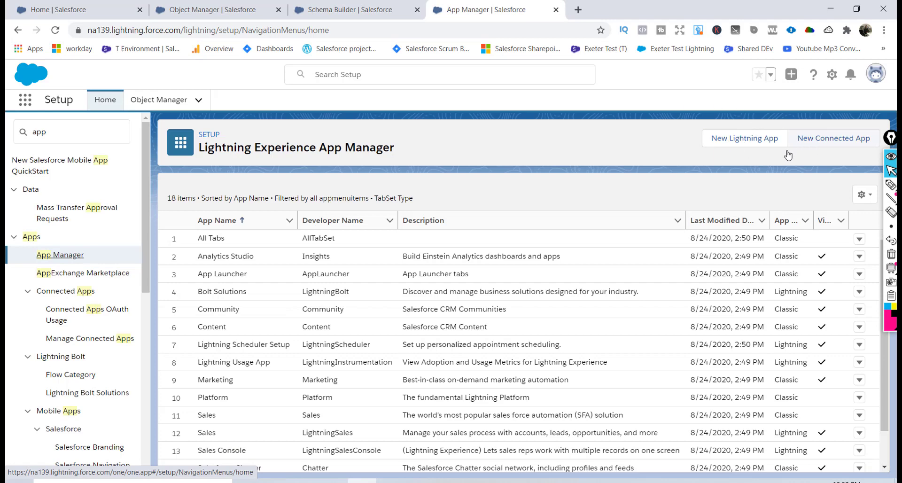
click(736, 141)
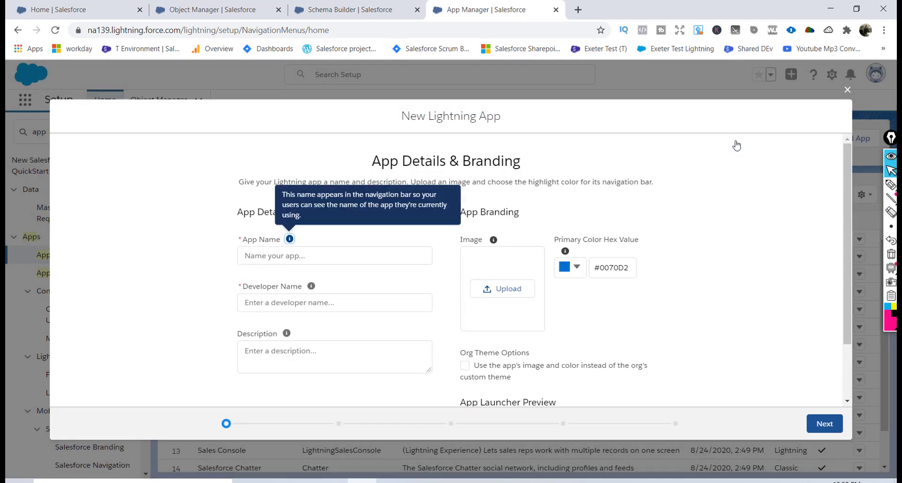
Name the app Education with auto-filled developer name and keep Standard navigation.
click(294, 255)
text(Education)
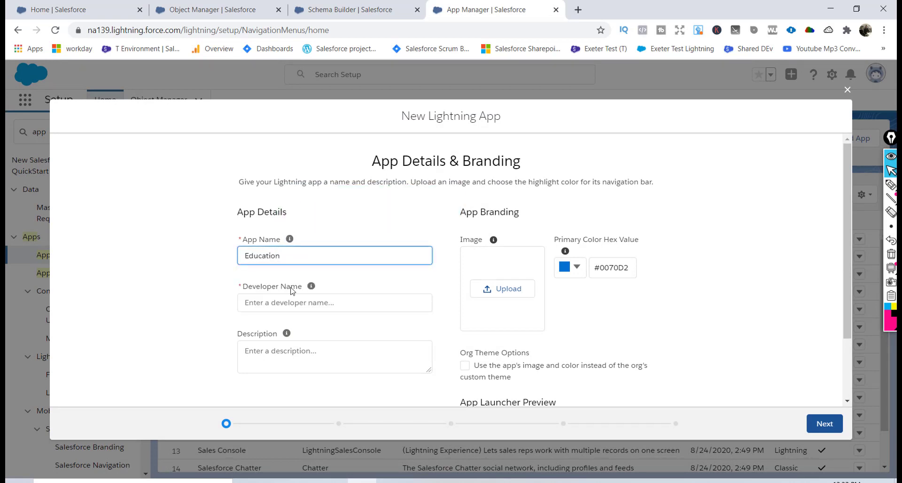
click(288, 303)
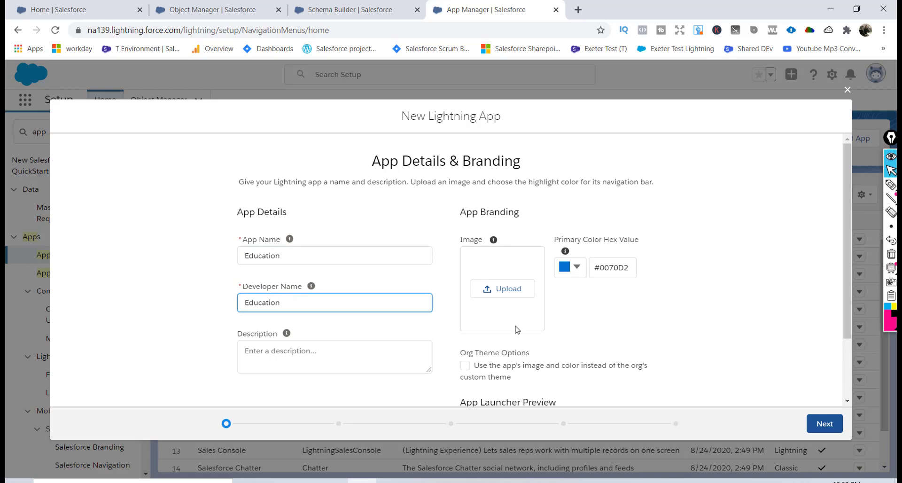
drag(848, 251, 833, 395)
click(824, 423)
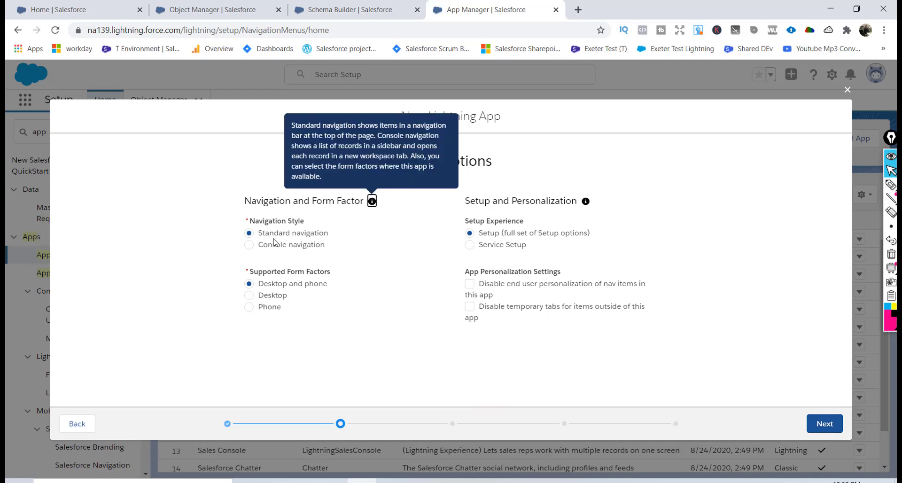
click(823, 423)
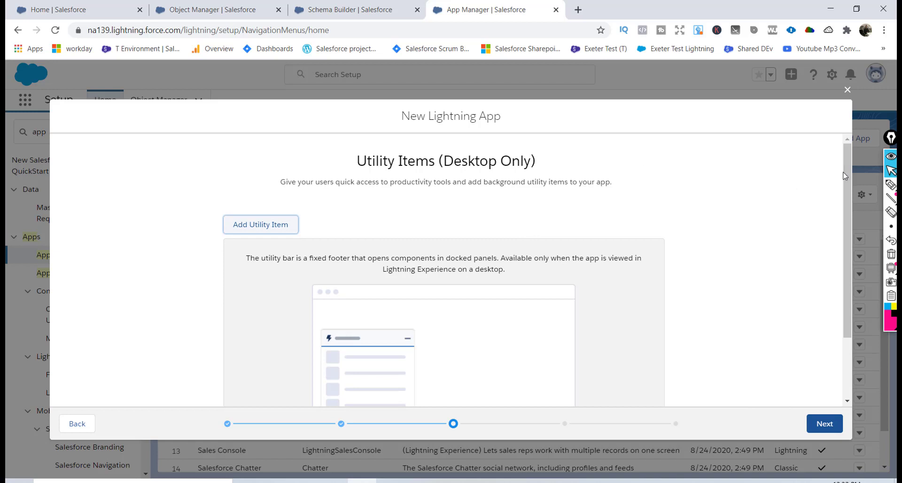
drag(848, 190, 850, 308)
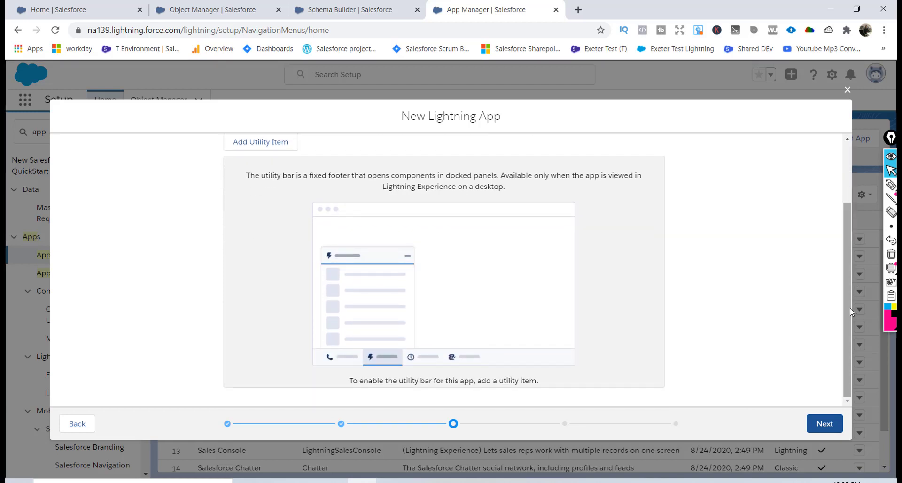
Skip Utility Items and add Home to the selected navigation items.
click(823, 425)
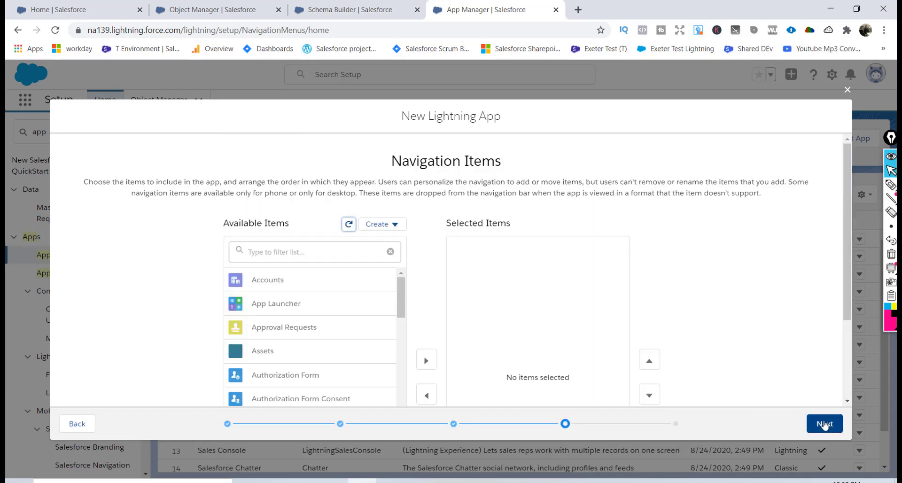
click(327, 257)
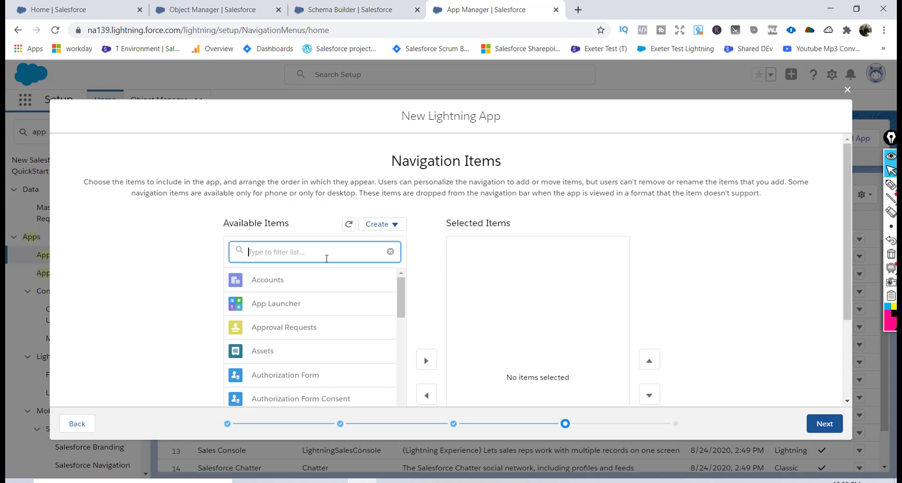
text(s)
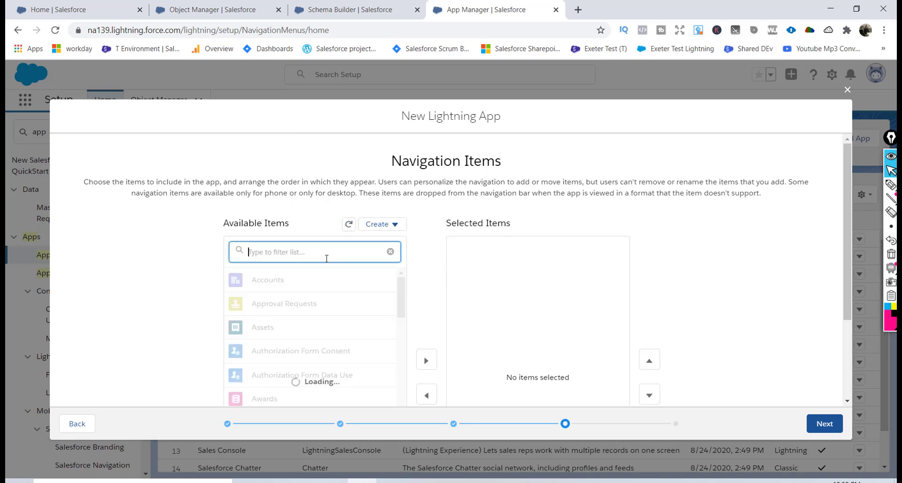
text(H)
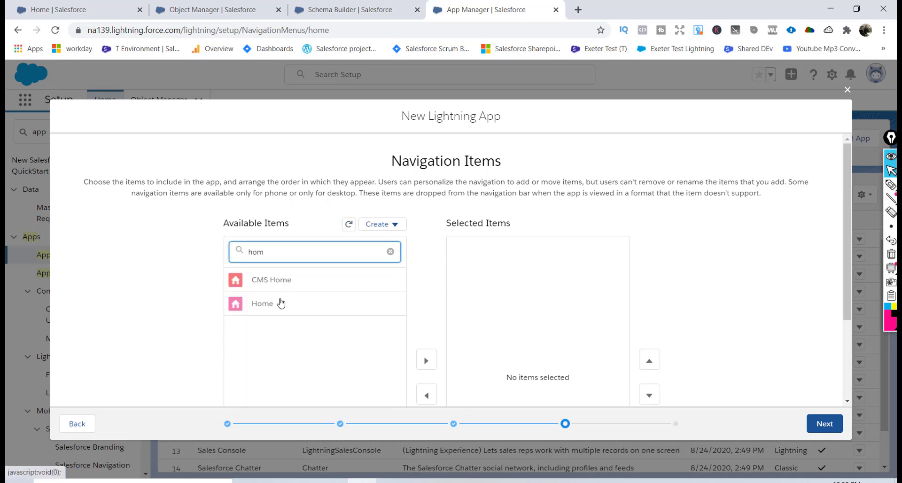
click(277, 305)
scroll(368, 338, down, 2)
click(426, 270)
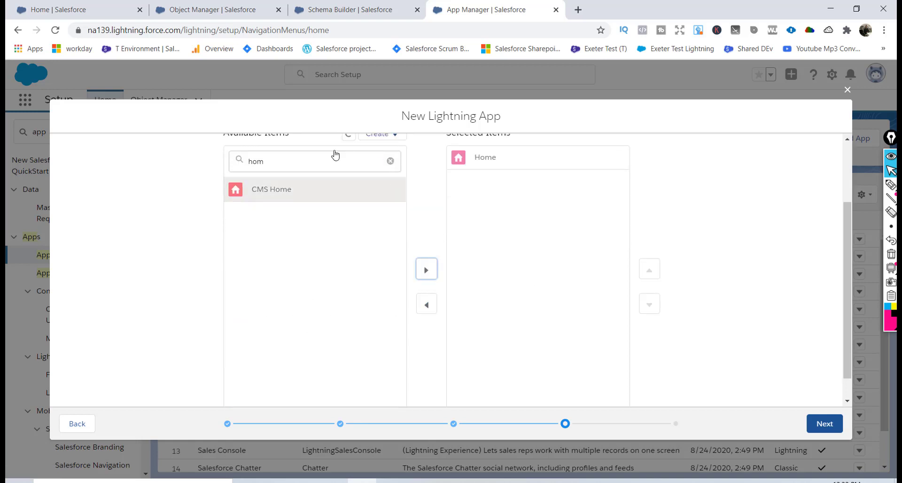
Add Students and Schools to the selected navigation items.
click(335, 166)
key(BackSpace)
key(BackSpace)
key(BackSpace)
text(St)
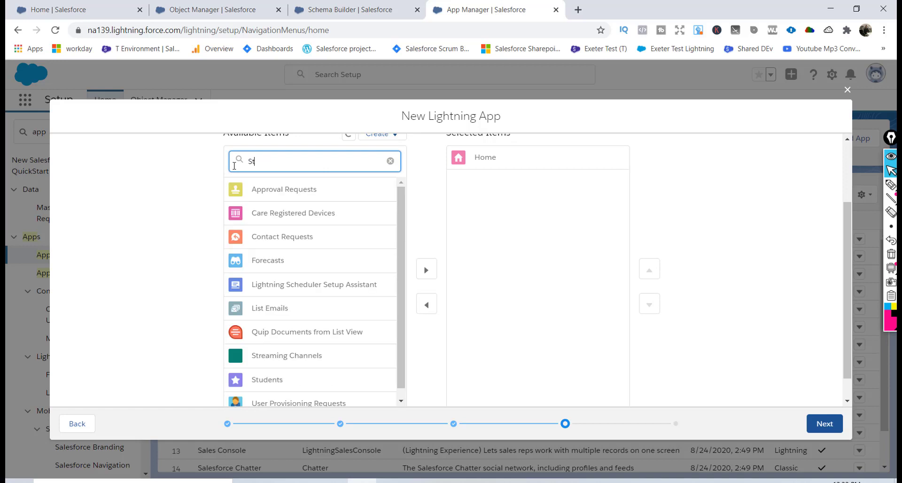
text(ud)
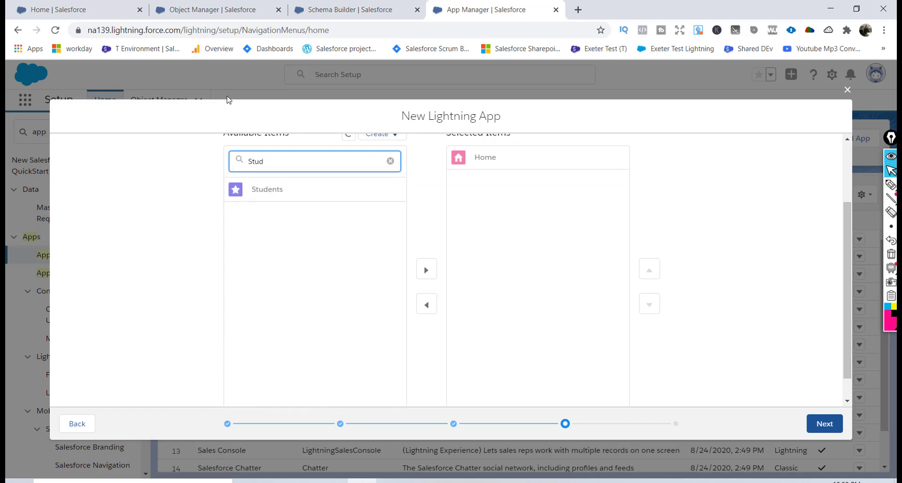
click(277, 196)
click(426, 270)
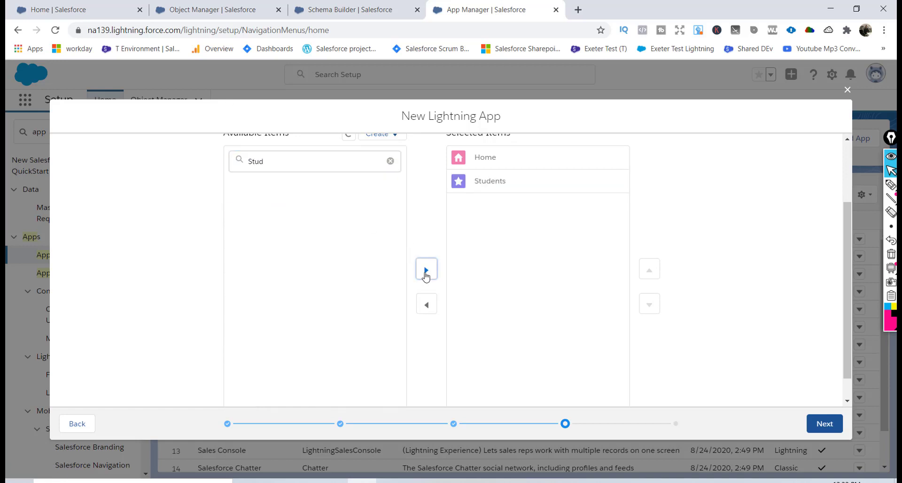
click(279, 162)
drag(278, 162, 234, 161)
text(S)
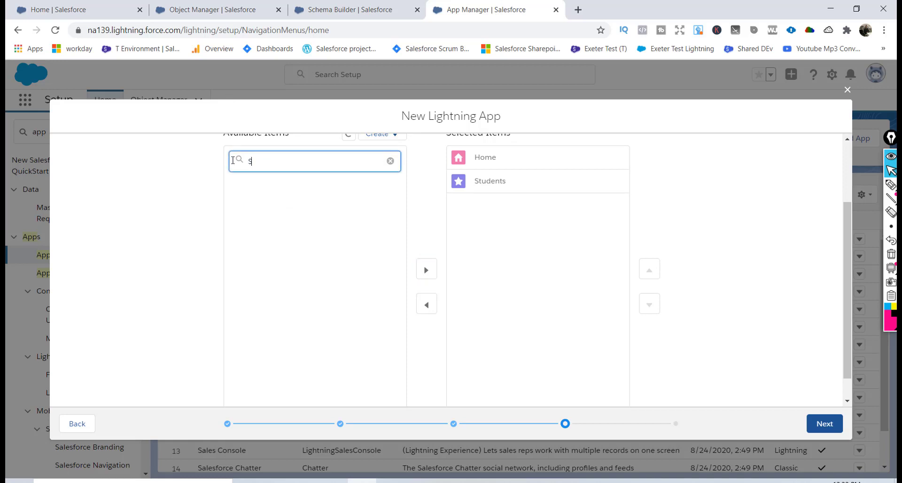
text(ch)
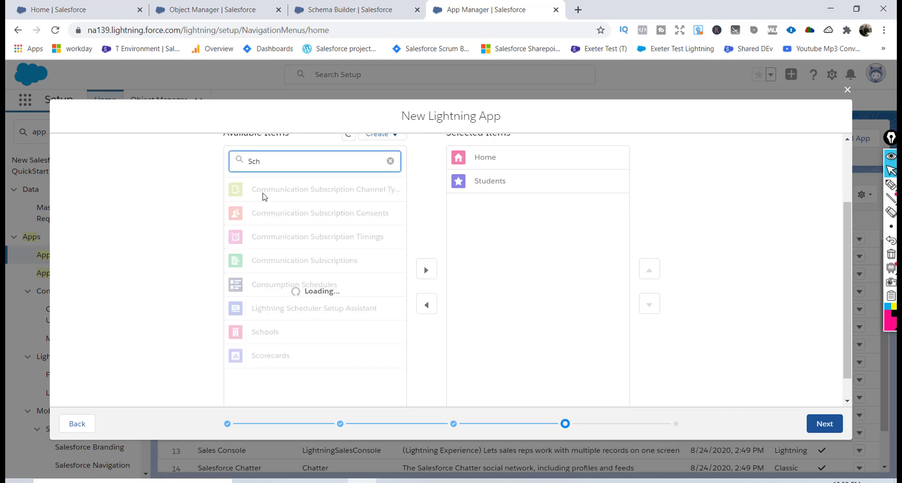
click(272, 236)
click(426, 269)
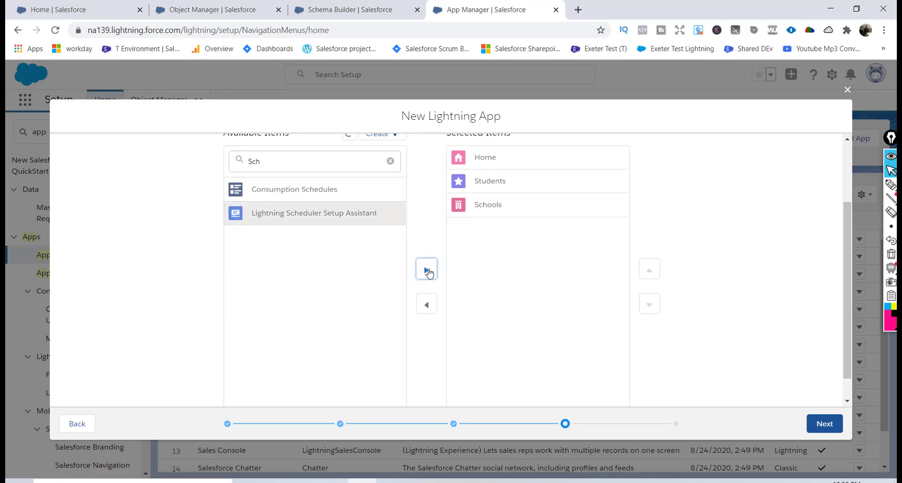
drag(846, 284, 851, 205)
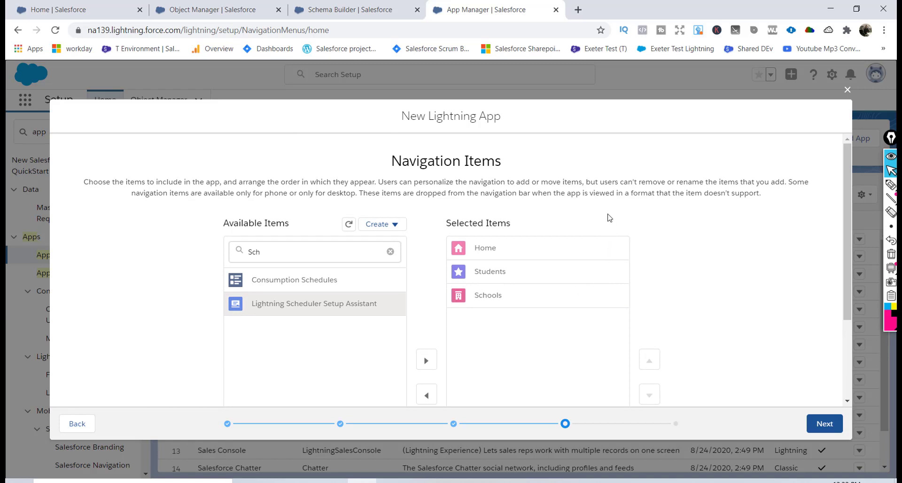
Move all available profiles into Selected Profiles and Save & Finish the Education app.
click(825, 423)
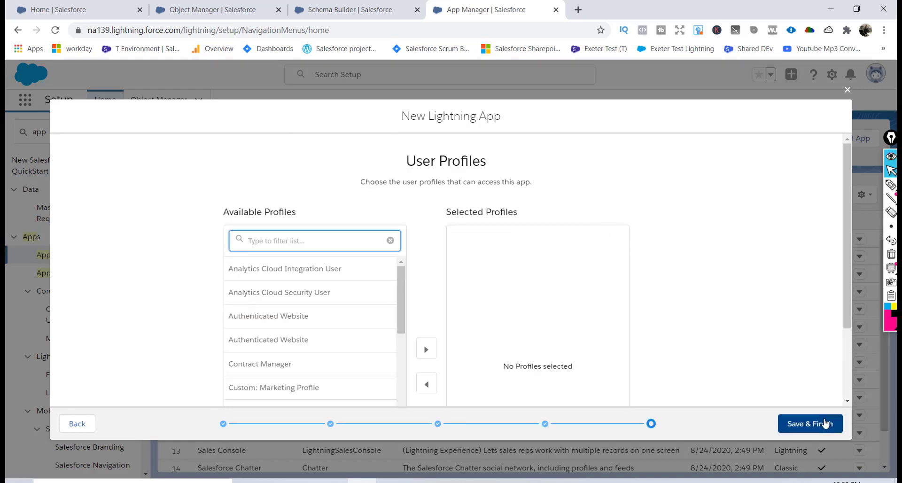
click(354, 274)
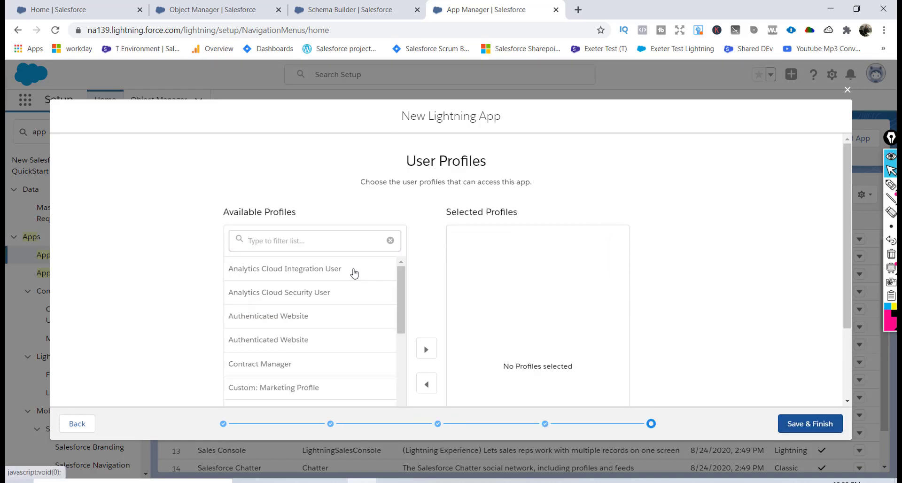
scroll(354, 272, down, 2)
drag(397, 241, 407, 418)
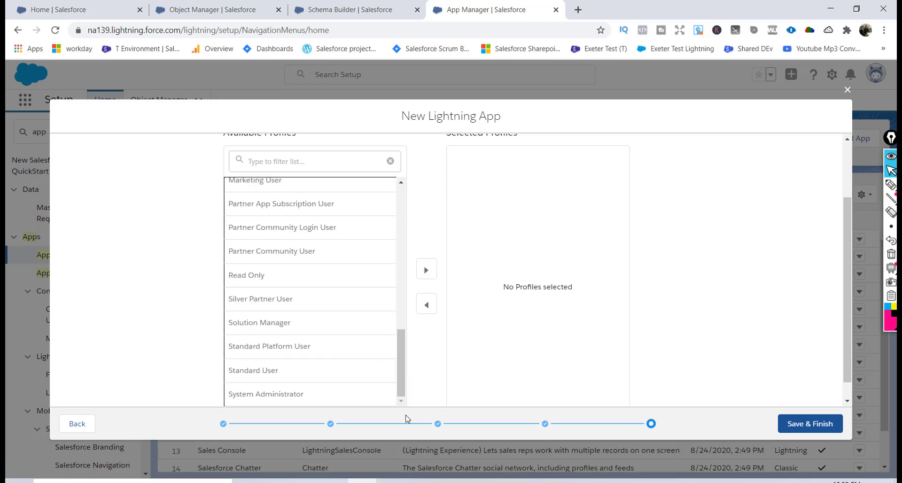
click(426, 270)
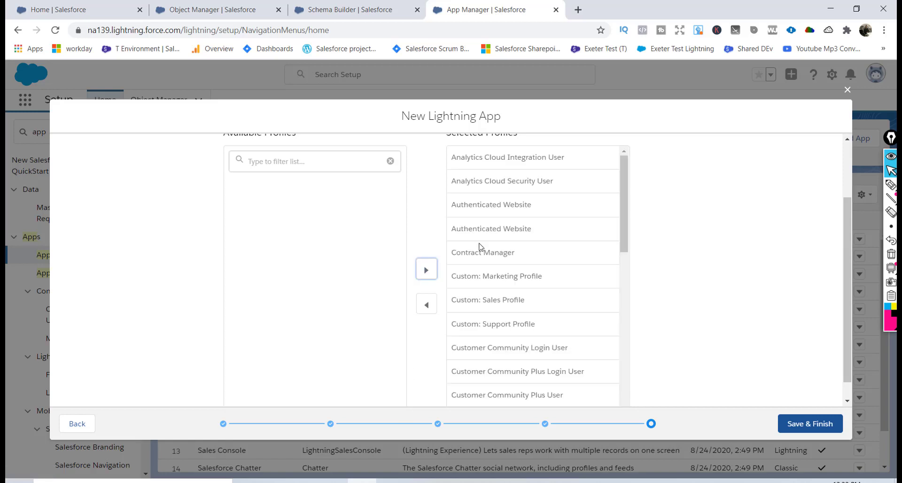
click(807, 424)
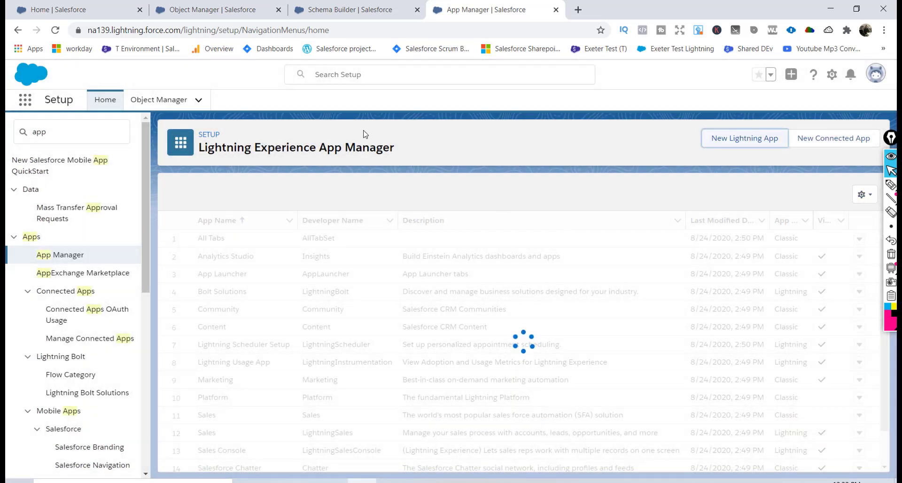
Launch Education from the App Launcher ('Ed') and show its Students tab list.
click(27, 103)
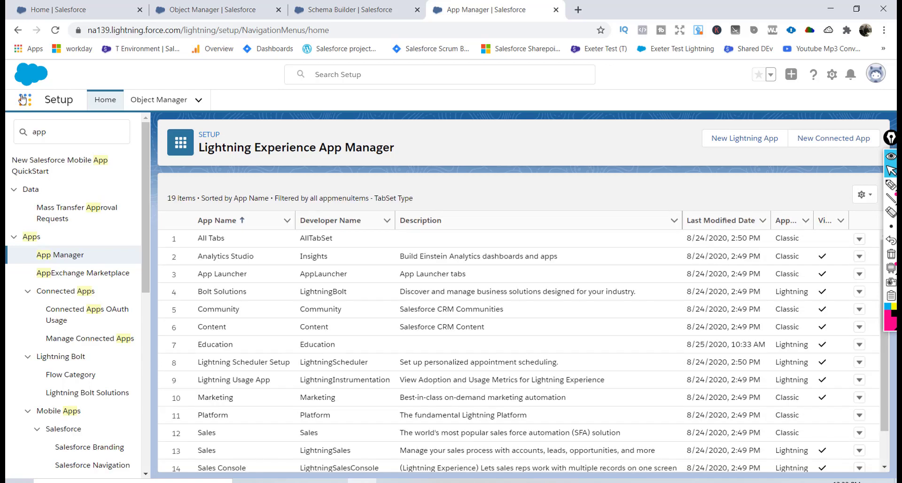
click(26, 104)
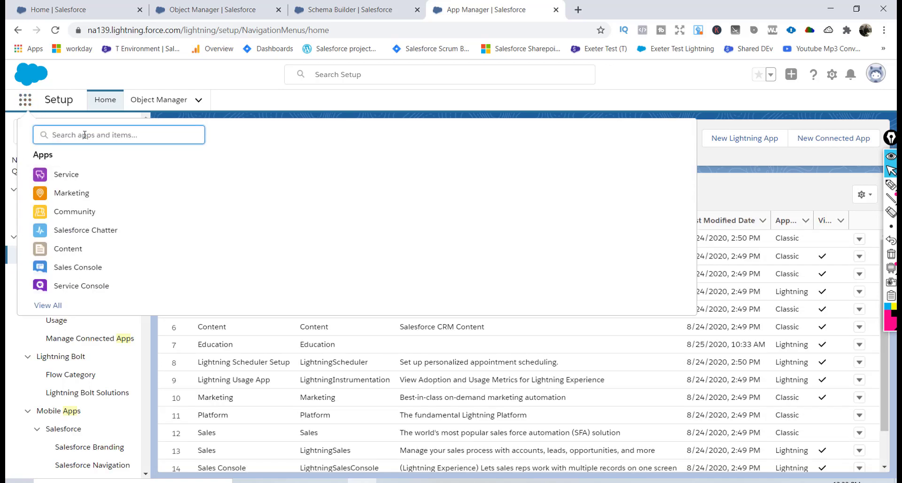
text(Ed)
click(73, 193)
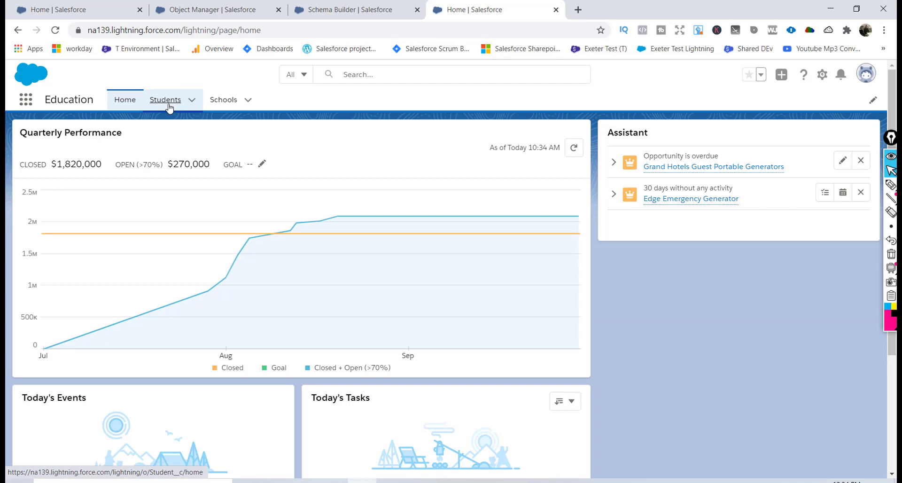
click(169, 101)
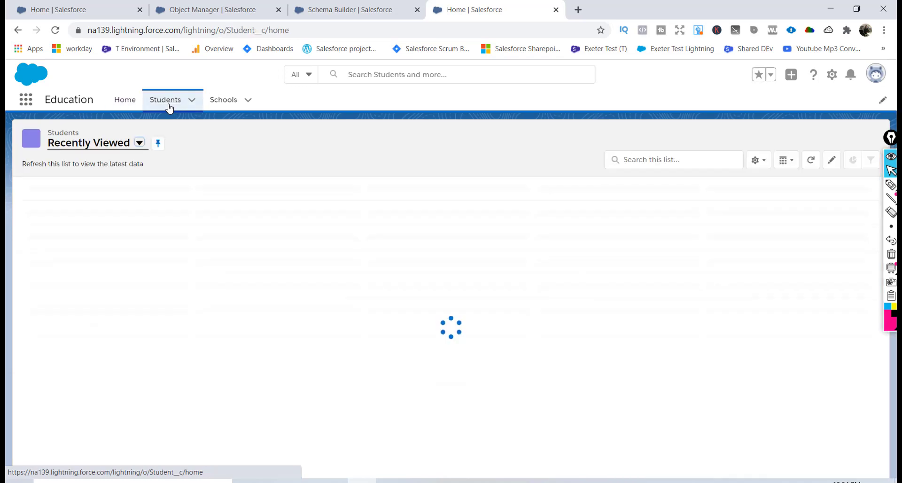
click(223, 99)
click(168, 103)
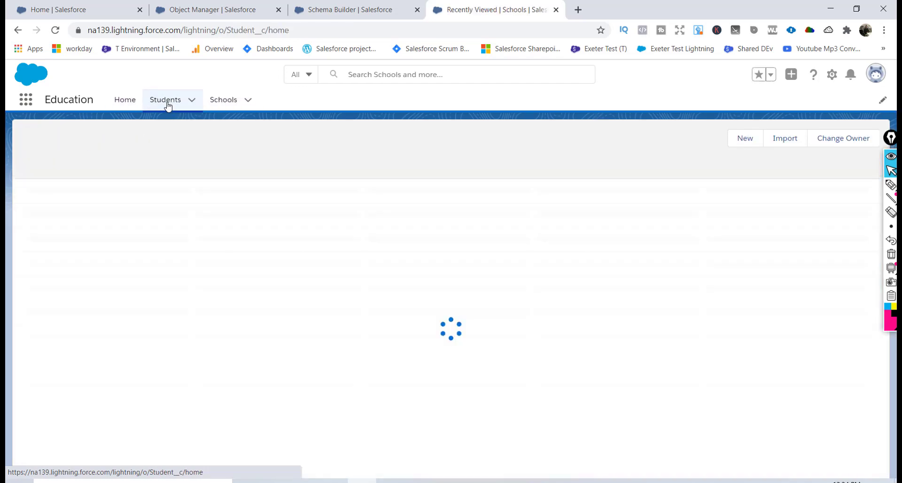
Start a new student record and enter the student's name, phone number, email and address.
click(754, 141)
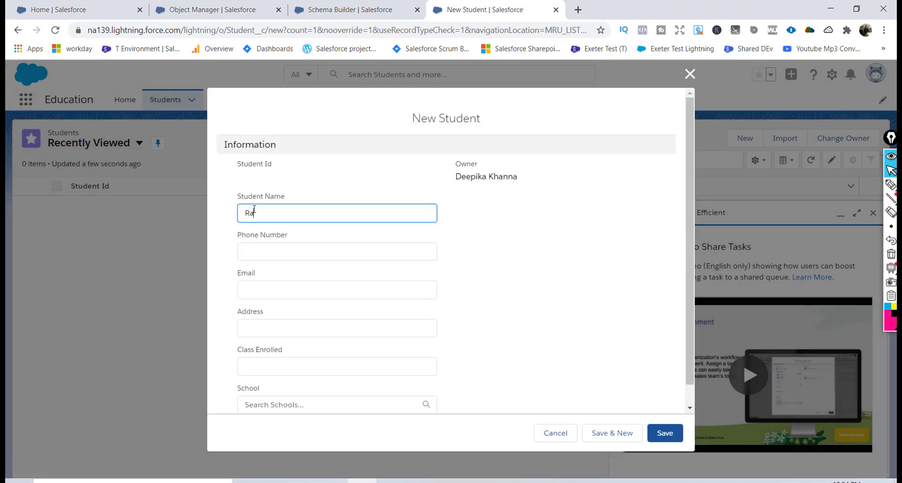
key(Tab)
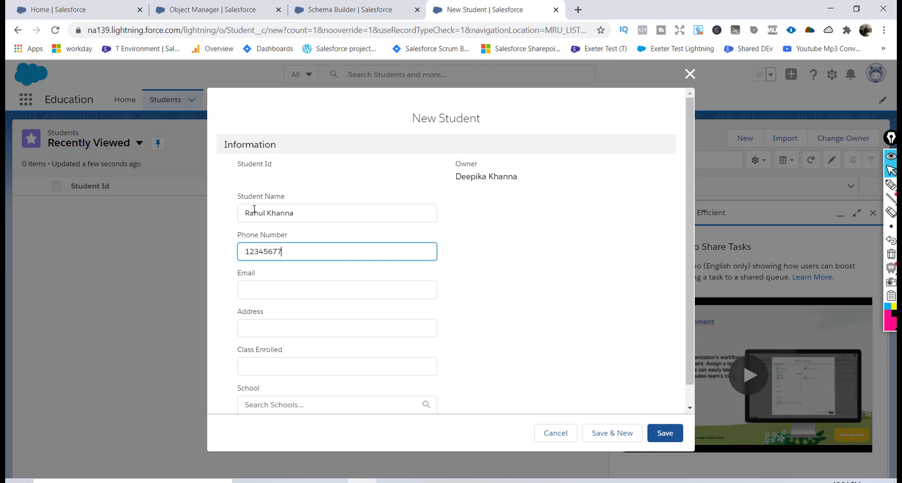
key(Tab)
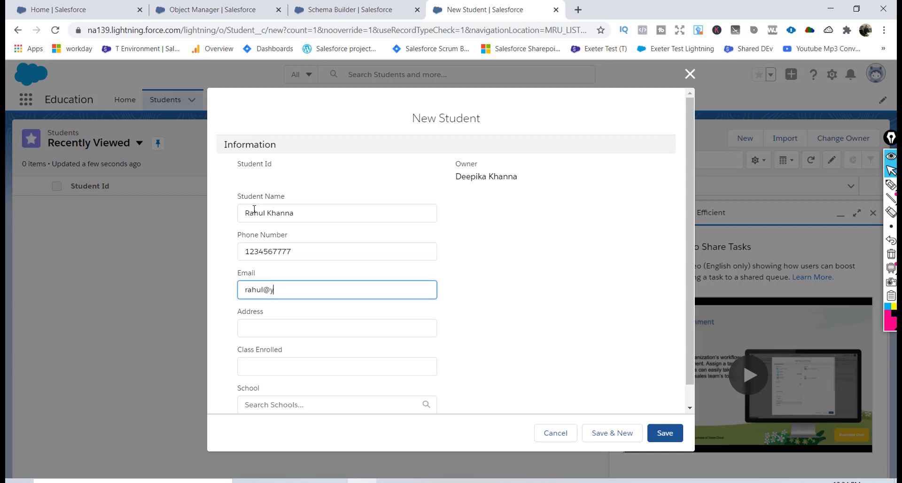
key(Tab)
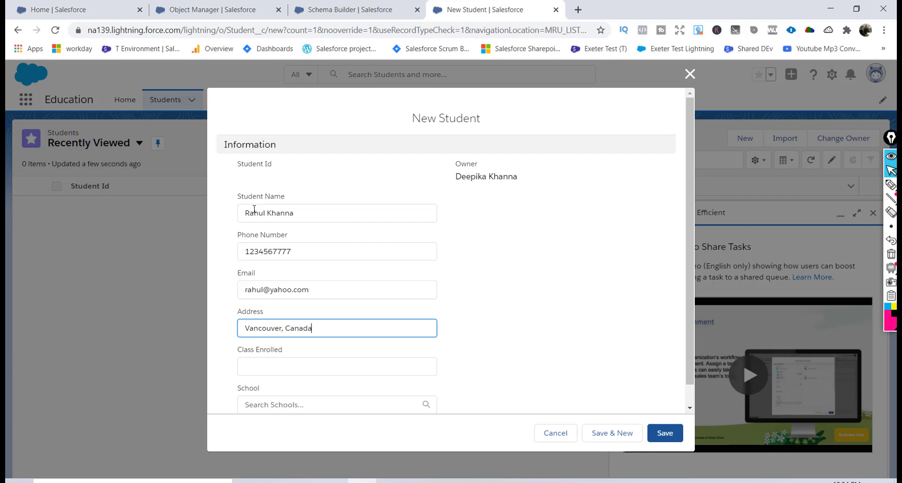
key(Tab)
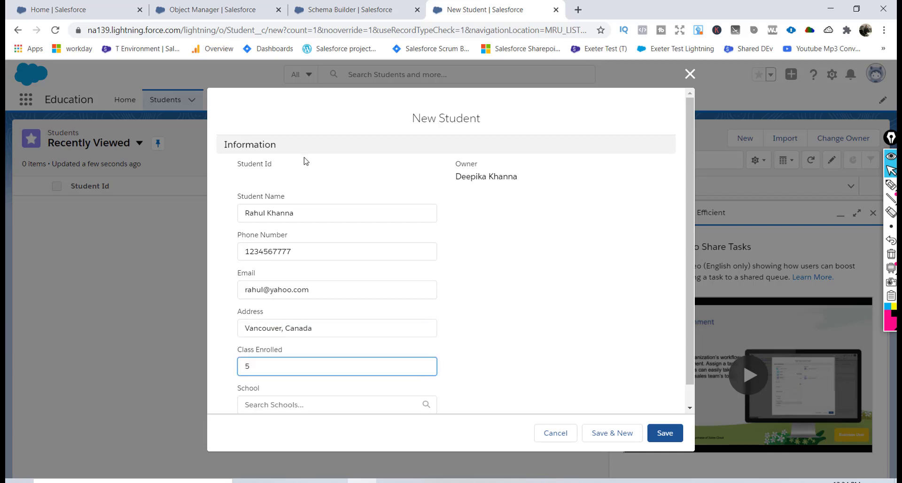
Set Class Enrolled to 5 and save the student as St-0001.
click(637, 317)
scroll(637, 317, down, 1)
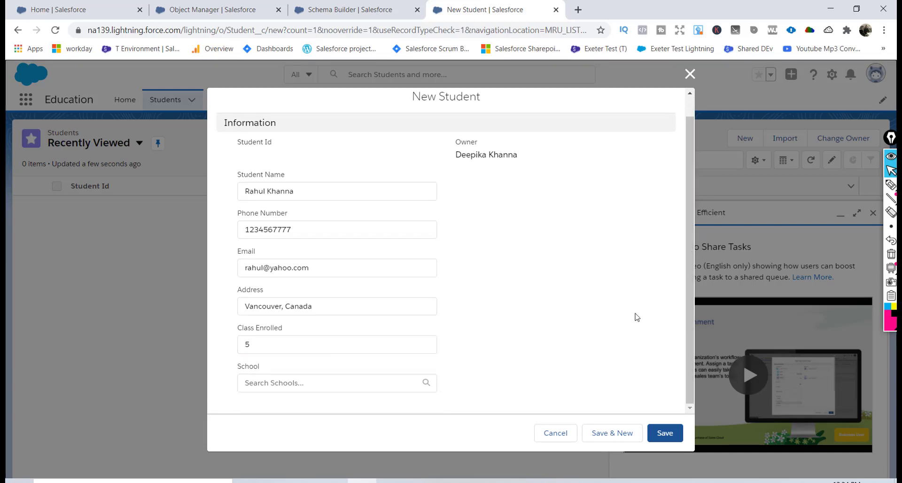
click(673, 433)
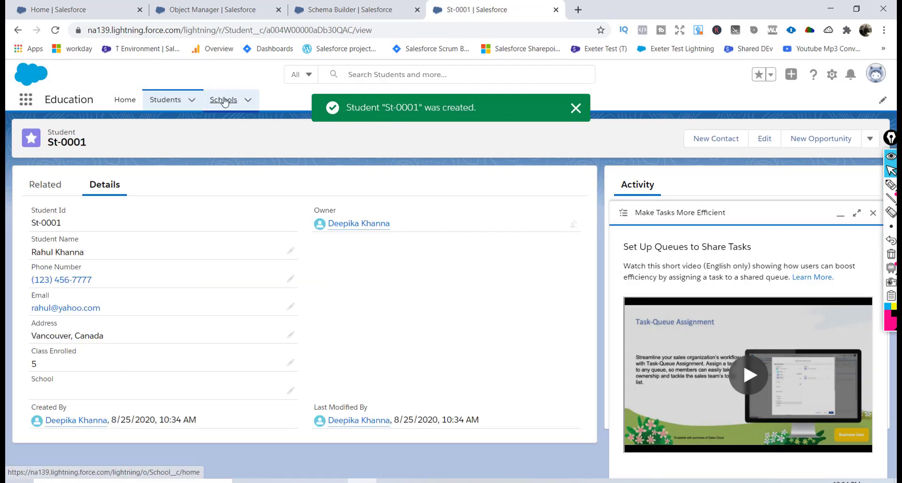
Start a new school named 'Mckinney High School' with fees of 100.
click(224, 101)
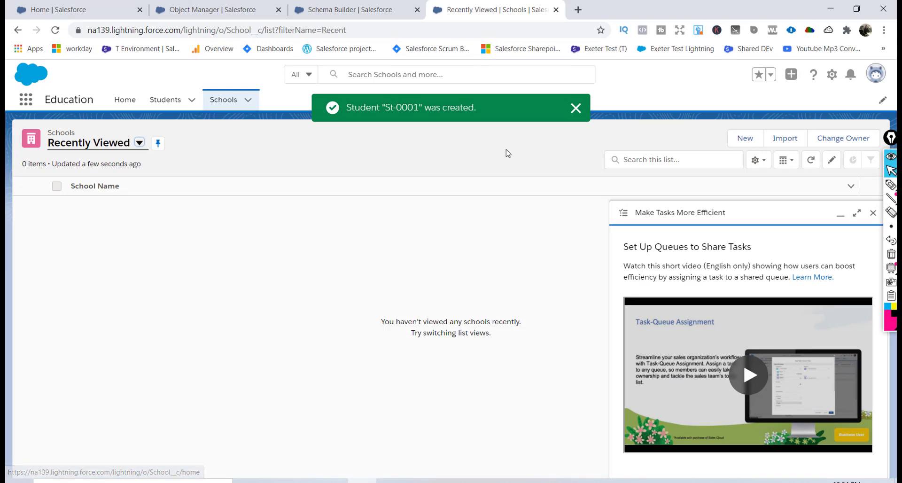
click(743, 139)
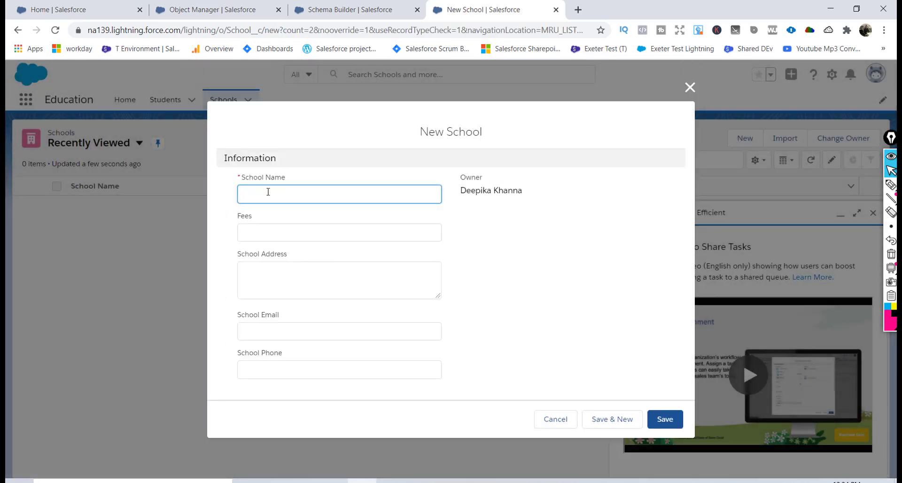
text(Mckinn)
text(ey High School)
key(Tab)
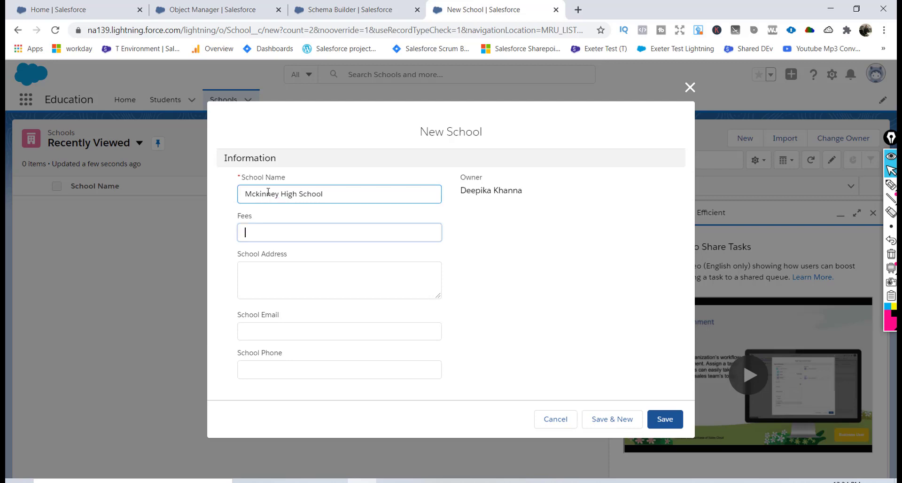
text(100)
Enter school address Texas plus the school email and phone, then save the school.
key(Tab)
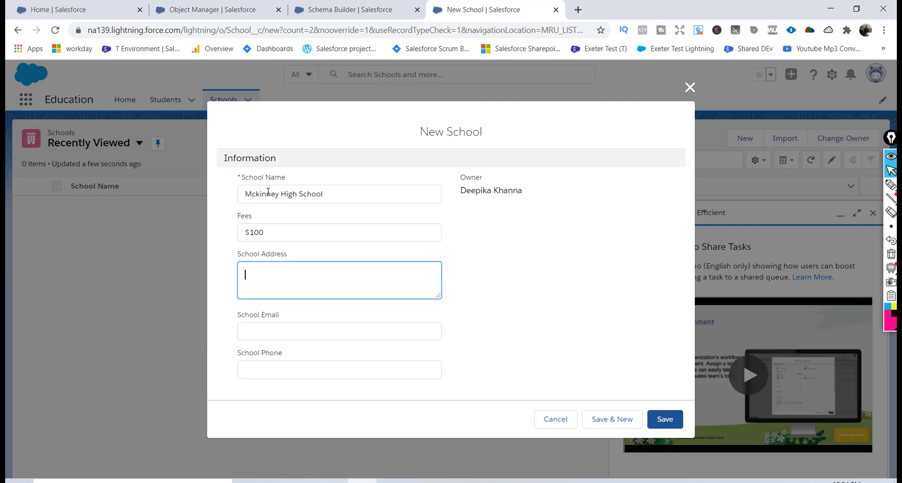
text(Texas)
key(Tab)
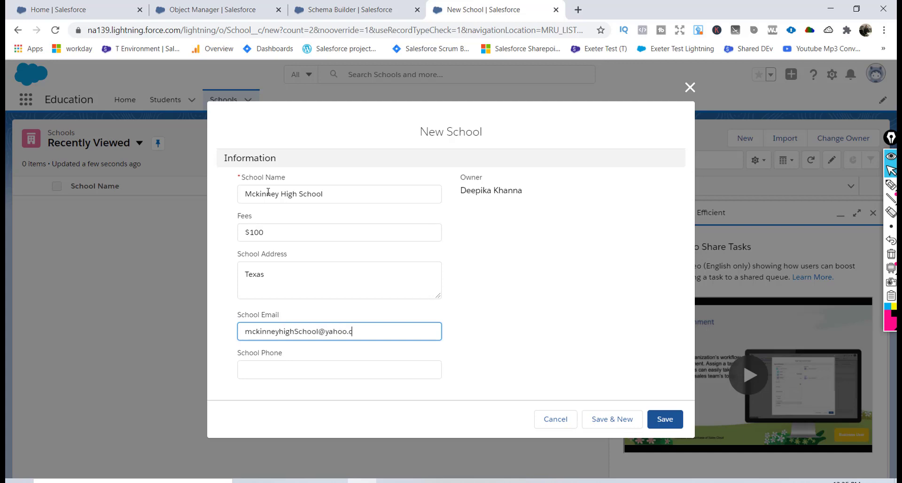
key(Tab)
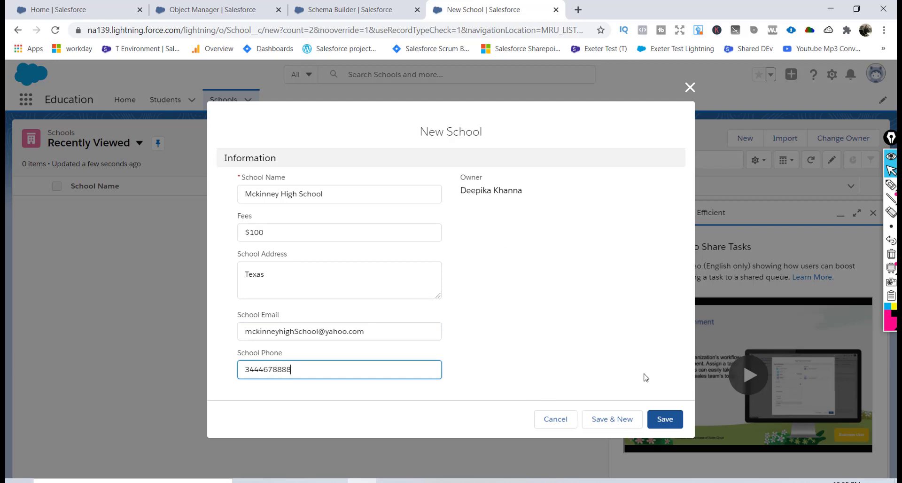
click(672, 425)
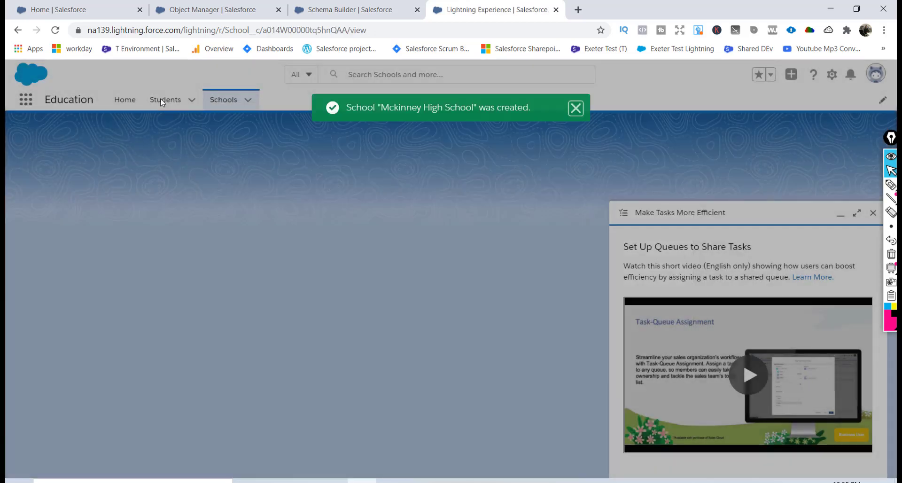
Set the School field on student St-0001 to Mckinney High School and save.
click(162, 100)
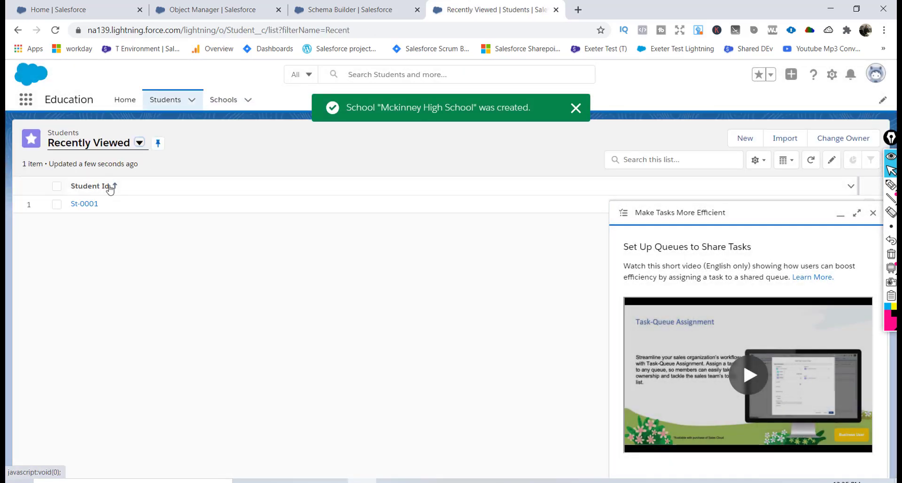
click(84, 205)
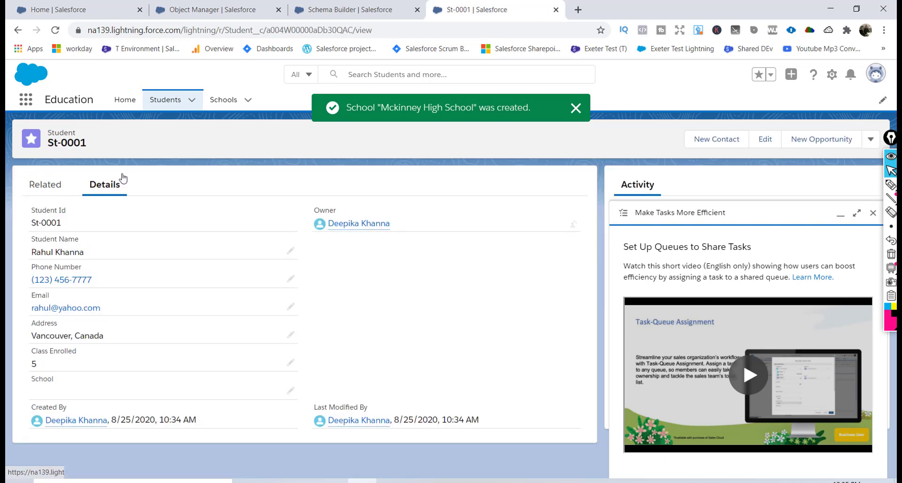
click(290, 391)
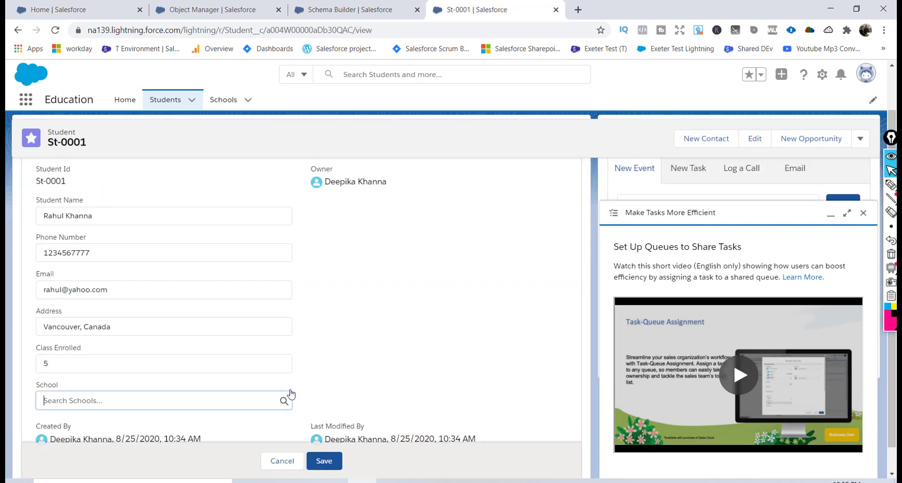
click(115, 397)
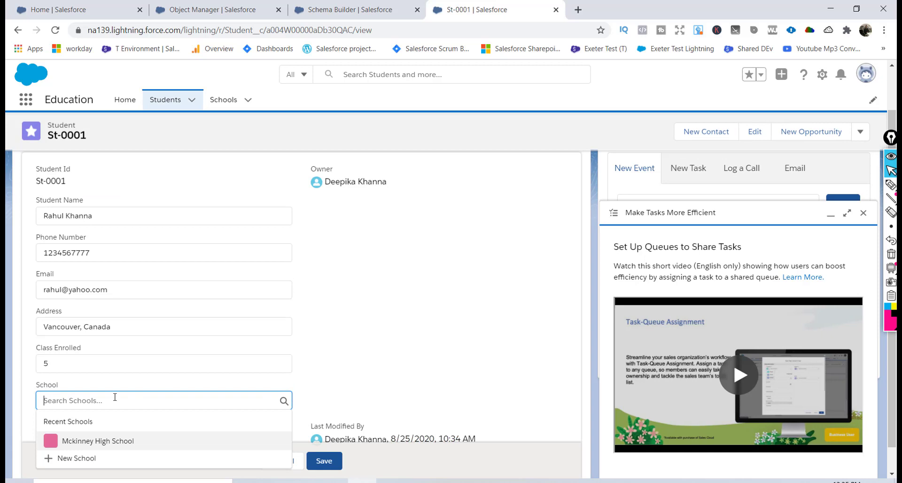
click(97, 442)
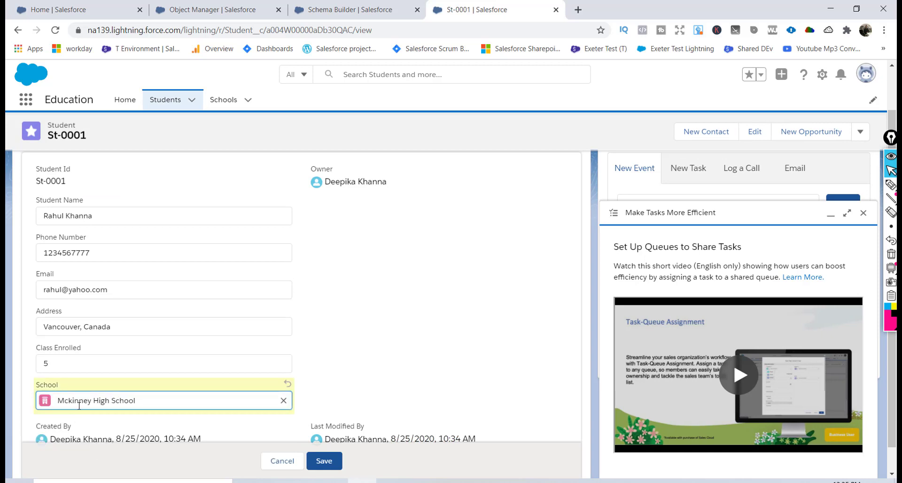
click(324, 461)
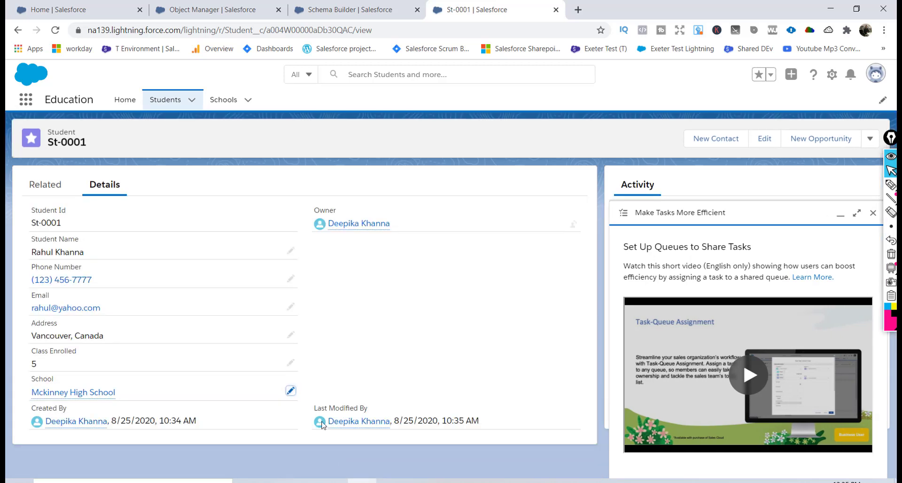